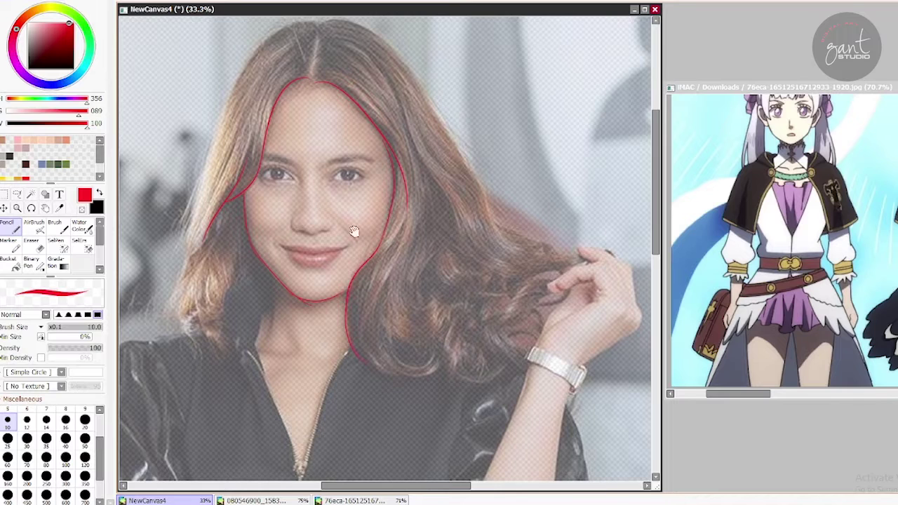
- Trace the centre hair parting and the outer hair outline on the image's left side in red
left_click_drag(411, 237, 434, 310)
left_click_drag(340, 114, 337, 150)
mouse_move(329, 97)
left_mouse_down()
mouse_move(298, 111)
mouse_move(232, 233)
mouse_move(244, 204)
mouse_move(207, 355)
mouse_move(232, 293)
mouse_move(245, 208)
left_mouse_up()
key("ctrl+z")
mouse_move(252, 177)
left_mouse_down()
mouse_move(222, 269)
mouse_move(226, 295)
left_mouse_up()
key("ctrl+z")
left_click_drag(258, 165, 230, 264)
- Trace the curled hair tips above the shoulder on the image's left side, redoing uneven strokes
mouse_move(241, 223)
left_mouse_down()
mouse_move(237, 312)
mouse_move(227, 298)
mouse_move(219, 361)
mouse_move(221, 337)
mouse_move(235, 365)
left_mouse_up()
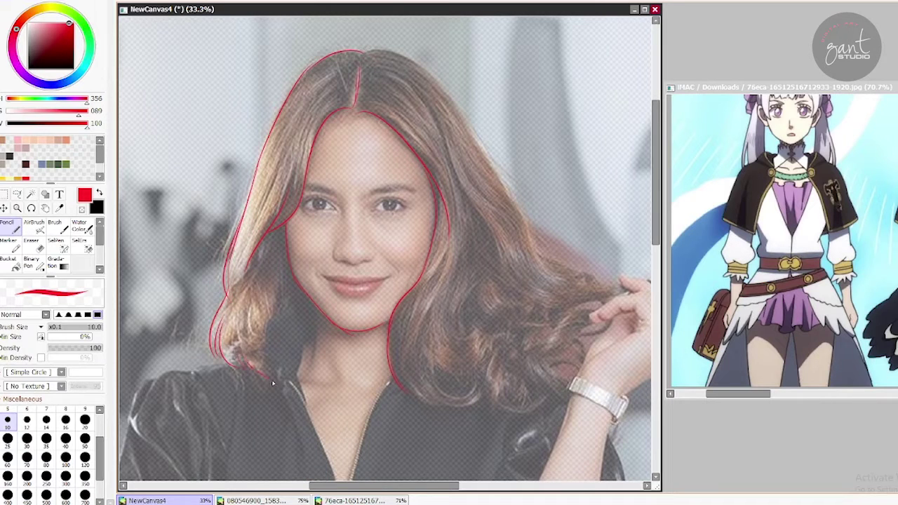
key("ctrl+z")
key("ctrl+z")
mouse_move(228, 320)
left_mouse_down()
mouse_move(237, 364)
mouse_move(215, 358)
mouse_move(278, 381)
mouse_move(226, 247)
mouse_move(247, 303)
left_mouse_up()
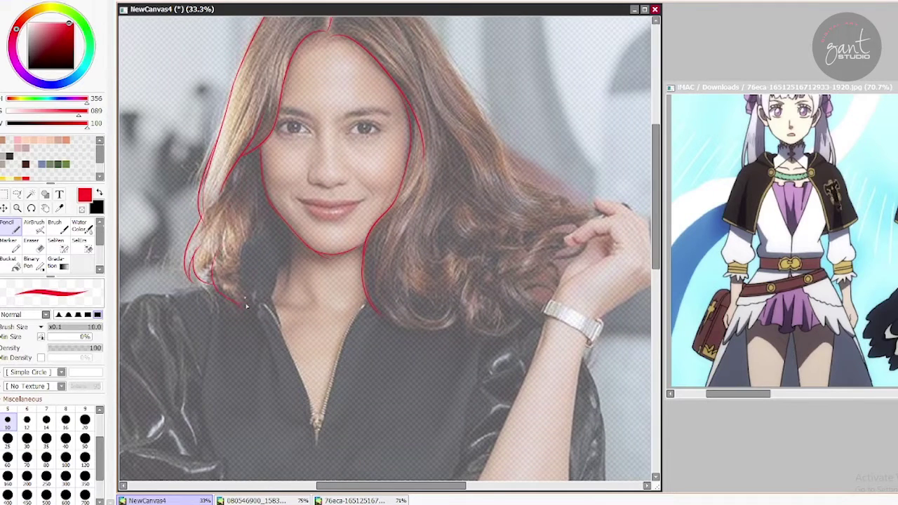
mouse_move(284, 288)
left_mouse_down()
mouse_move(288, 252)
mouse_move(175, 292)
left_mouse_up()
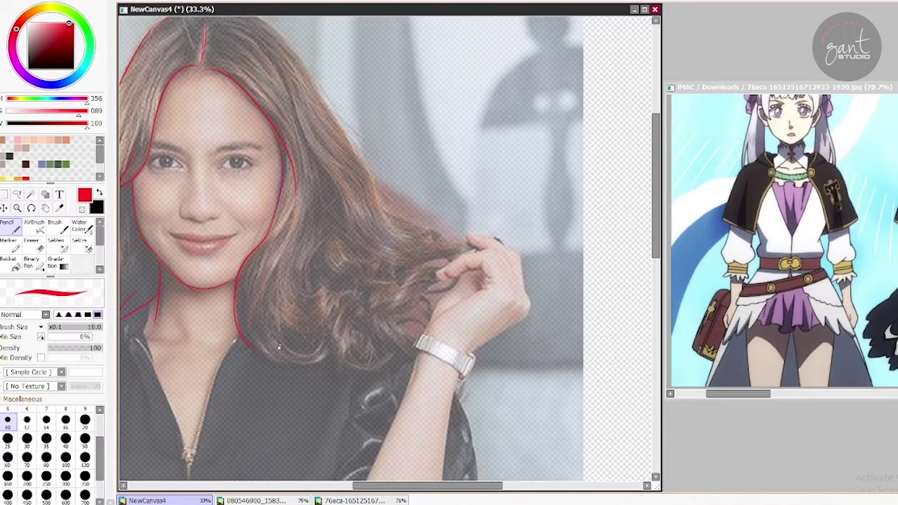
- Trace the lower curls and the outer hair outline on the image's right side, from the crown out to the raised hand
left_click_drag(252, 335, 323, 355)
left_click_drag(276, 298, 282, 324)
scroll(347, 295, "up", 4)
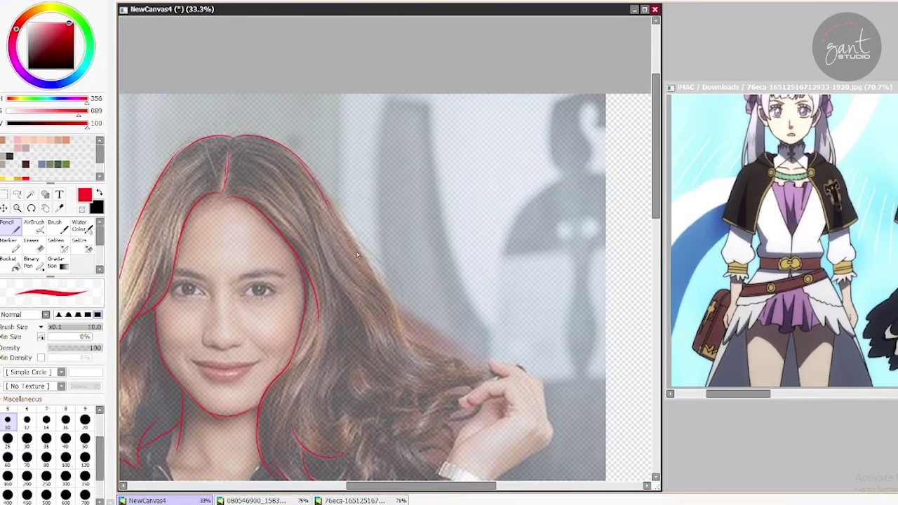
mouse_move(330, 207)
left_mouse_down()
mouse_move(398, 331)
mouse_move(415, 340)
mouse_move(403, 319)
mouse_move(460, 362)
left_mouse_up()
scroll(433, 345, "down", 5)
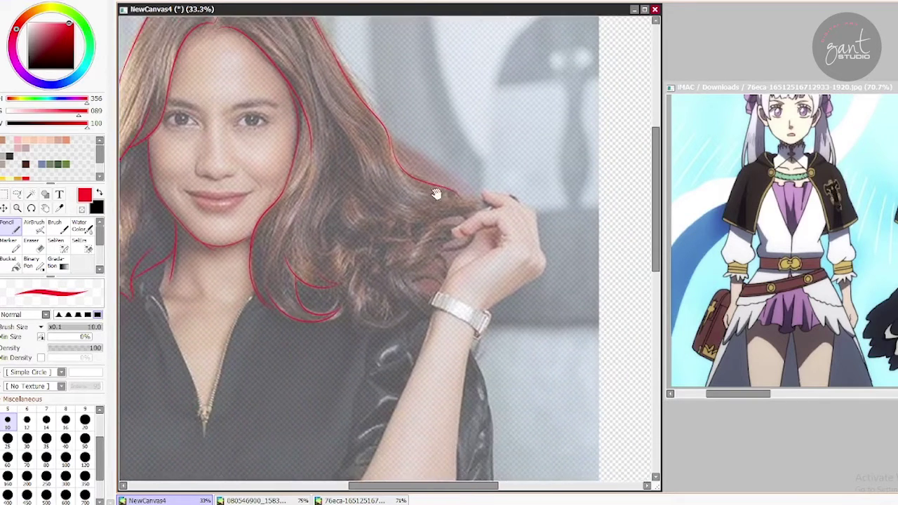
- Add inner strand lines flowing through the hair on both sides of the parting
scroll(351, 157, "up", 2)
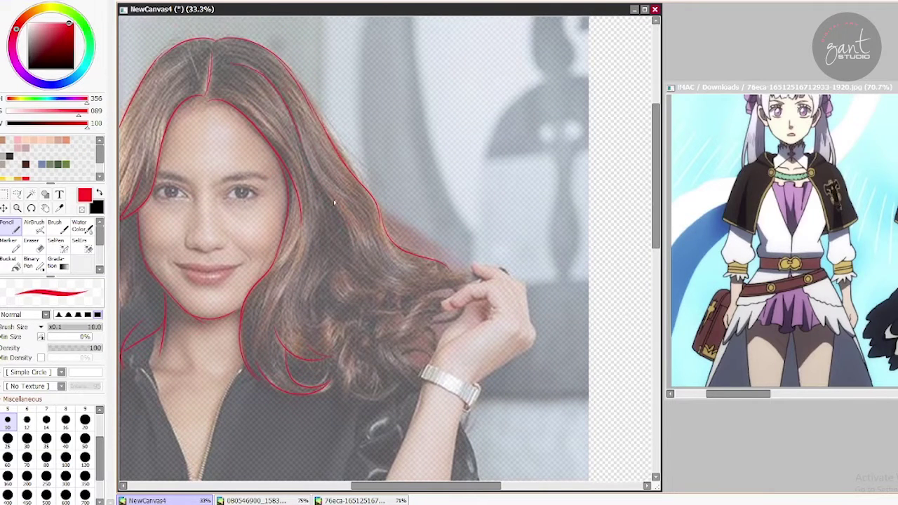
left_click_drag(311, 186, 388, 283)
scroll(327, 246, "left", 5)
scroll(337, 187, "up", 1)
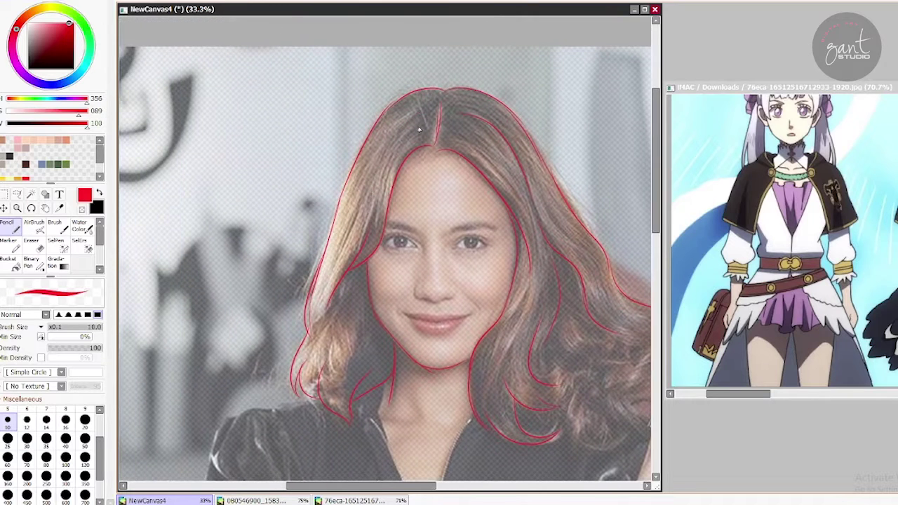
left_click_drag(427, 118, 366, 179)
- Trace the wavy strands and curled hair ends that gather at the raised hand
scroll(489, 140, "right", 4)
scroll(415, 114, "down", 3)
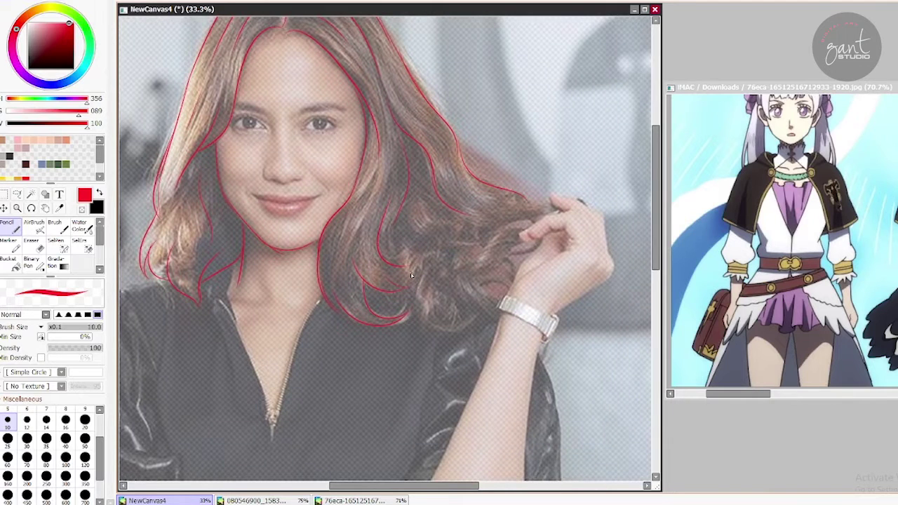
key("ctrl+z")
key("ctrl+z")
mouse_move(535, 241)
left_mouse_down()
mouse_move(522, 262)
mouse_move(541, 250)
left_mouse_up()
left_click_drag(513, 201, 550, 206)
mouse_move(514, 245)
left_mouse_down()
mouse_move(464, 277)
mouse_move(439, 269)
left_mouse_up()
left_click_drag(417, 211, 499, 264)
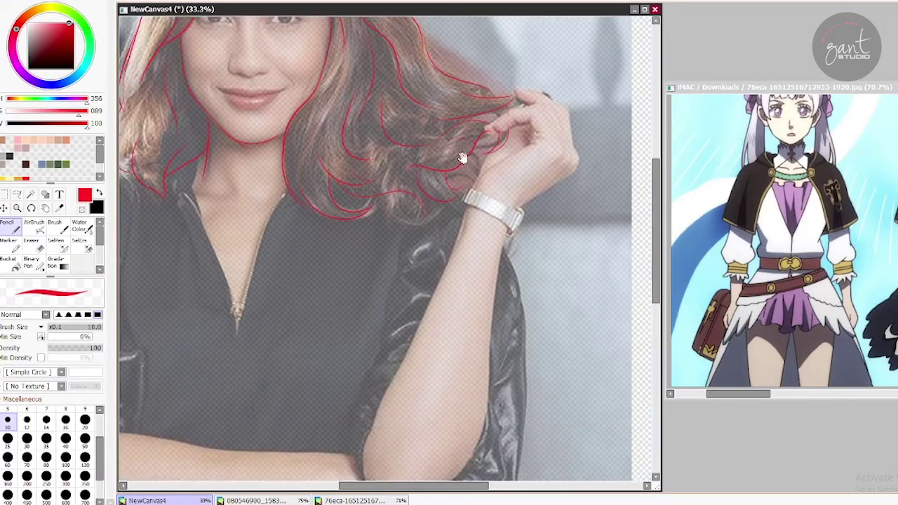
- Trace the fingers of the raised hand holding the hair ends
scroll(452, 283, "down", 3)
mouse_move(521, 112)
left_mouse_down()
mouse_move(501, 122)
mouse_move(502, 133)
mouse_move(531, 125)
mouse_move(534, 141)
mouse_move(487, 174)
left_mouse_up()
mouse_move(491, 137)
left_mouse_down()
mouse_move(531, 104)
mouse_move(515, 99)
mouse_move(518, 89)
mouse_move(555, 112)
mouse_move(514, 112)
mouse_move(544, 102)
mouse_move(563, 132)
mouse_move(555, 127)
left_mouse_up()
mouse_move(517, 95)
left_mouse_down()
mouse_move(542, 96)
mouse_move(555, 112)
left_mouse_up()
left_click_drag(517, 87, 571, 112)
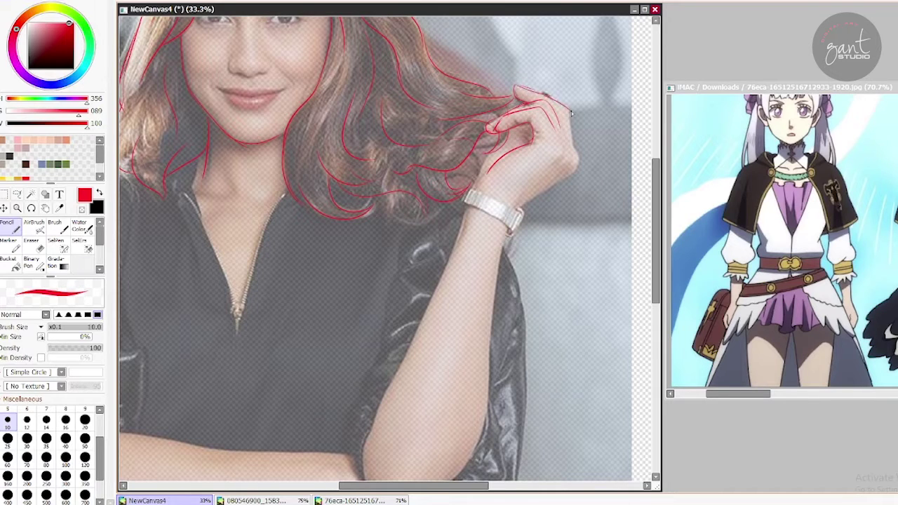
- Trace the palm edge and the back of the raised hand down to the watch
left_click_drag(496, 152, 473, 195)
scroll(421, 255, "up", 3)
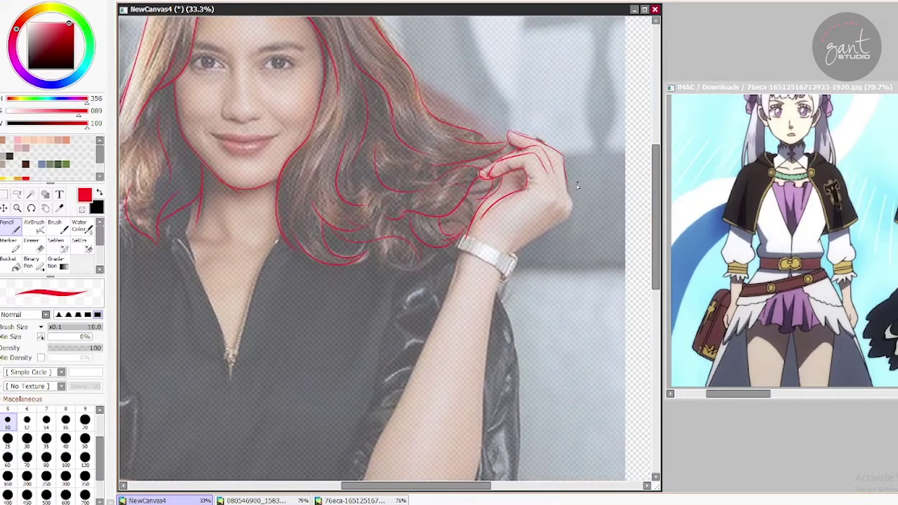
mouse_move(566, 177)
left_mouse_down()
mouse_move(557, 232)
mouse_move(565, 222)
mouse_move(520, 250)
left_mouse_up()
scroll(449, 282, "up", 2)
scroll(449, 282, "left", 4)
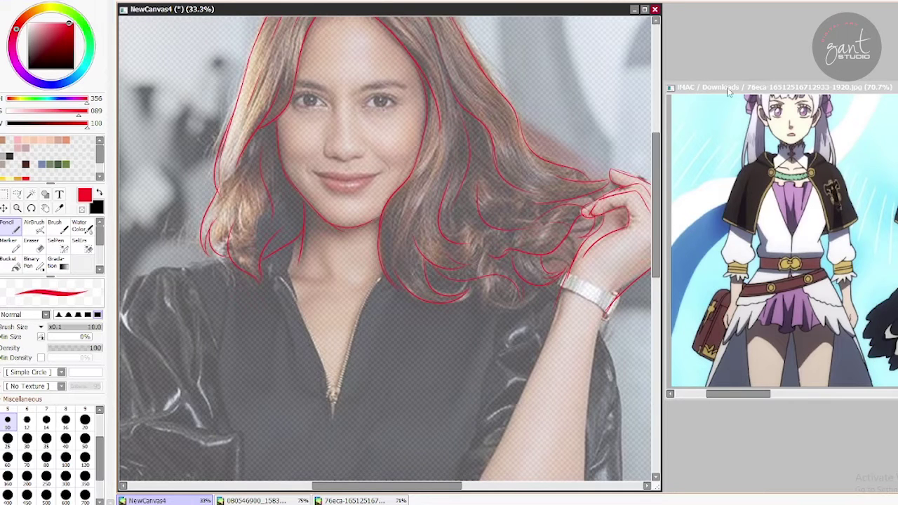
- Trace the smiling mouth line with a short lower-lip mark, and the bridge and tip of the nose
scroll(379, 225, "up", 1)
scroll(378, 225, "up", 2)
left_click_drag(303, 216, 376, 226)
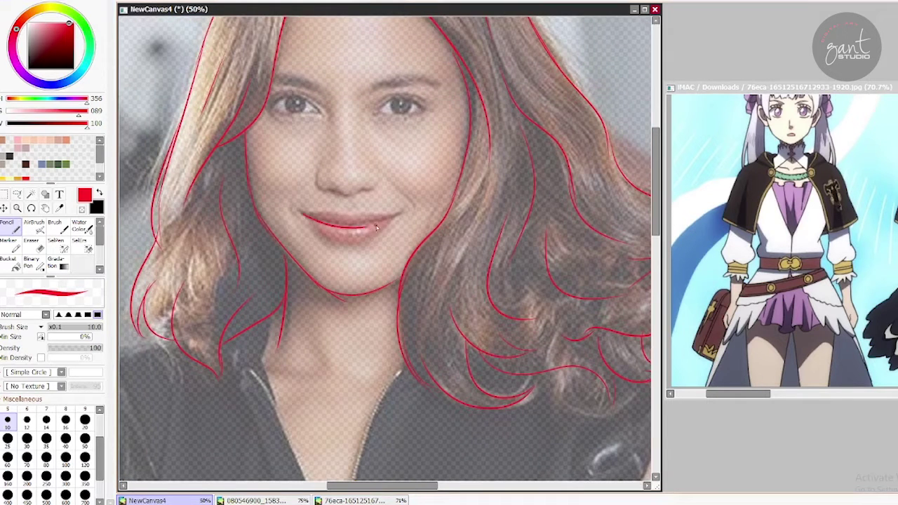
key("ctrl+z")
left_click_drag(302, 214, 382, 228)
key("ctrl+z")
mouse_move(298, 211)
left_mouse_down()
mouse_move(394, 220)
mouse_move(359, 224)
mouse_move(397, 219)
left_mouse_up()
key("ctrl+z")
key("ctrl+z")
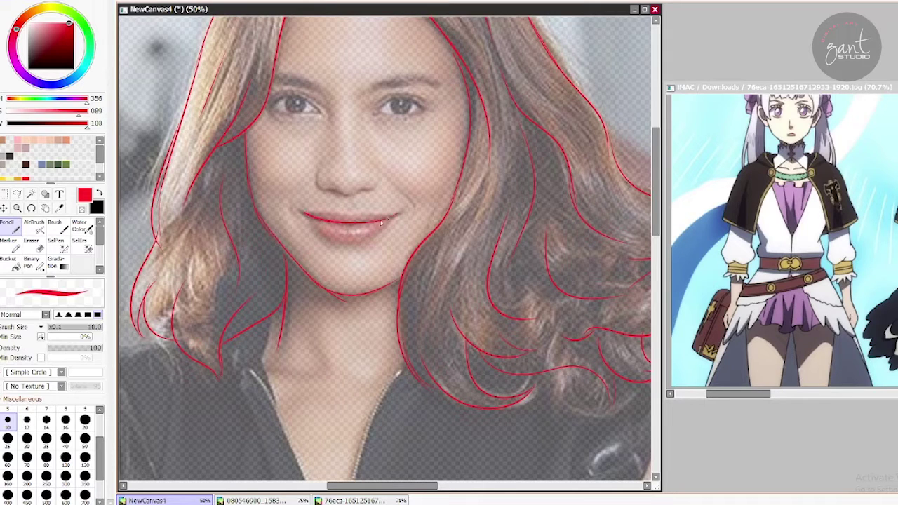
scroll(365, 245, "up", 2)
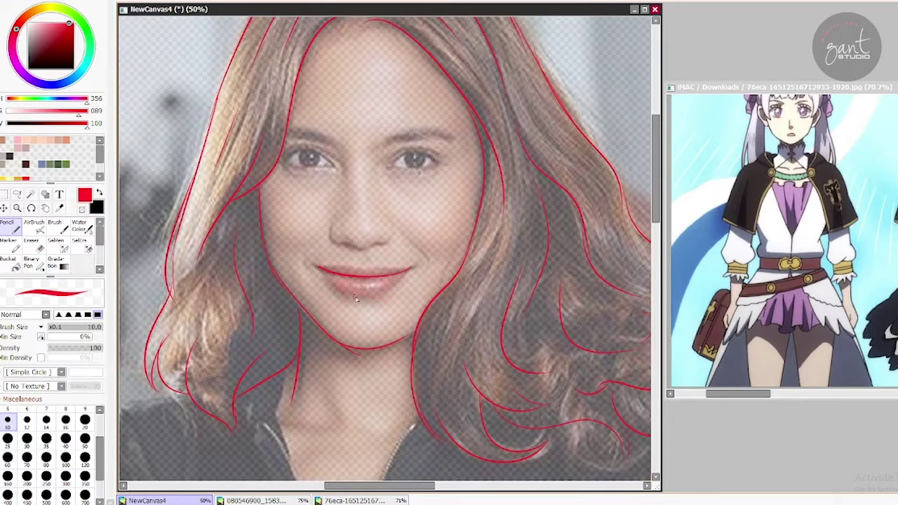
left_click_drag(346, 156, 351, 243)
scroll(358, 218, "up", 1)
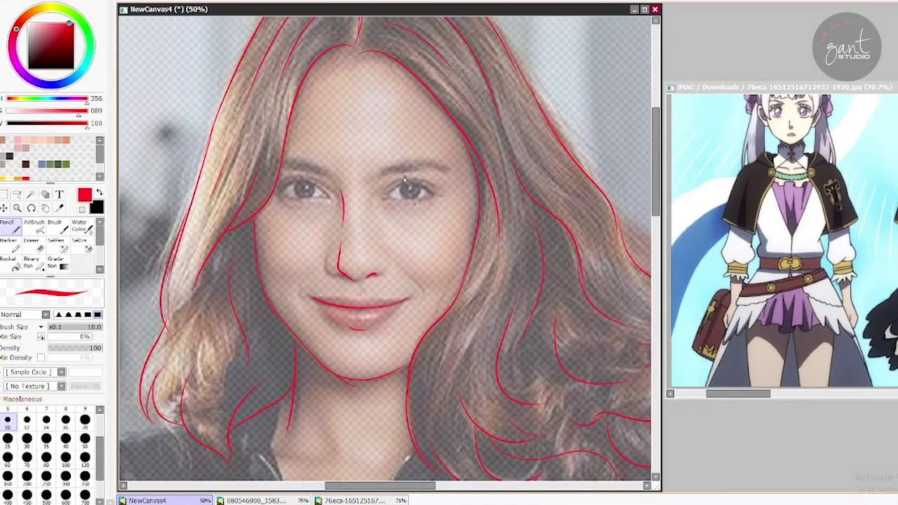
- Trace the upper eyelid, crease and lashes of the eye on the image's right side, retrying strokes until they fit
mouse_move(383, 196)
left_mouse_down()
mouse_move(440, 190)
mouse_move(382, 197)
mouse_move(426, 182)
mouse_move(404, 204)
mouse_move(438, 191)
mouse_move(414, 180)
mouse_move(418, 186)
mouse_move(393, 189)
mouse_move(435, 183)
left_mouse_up()
key("ctrl+z")
key("ctrl+z")
mouse_move(380, 193)
left_mouse_down()
mouse_move(418, 181)
mouse_move(438, 187)
left_mouse_up()
key("ctrl+z")
left_click_drag(384, 194, 440, 191)
key("ctrl+z")
left_click_drag(385, 194, 433, 184)
key("ctrl+z")
mouse_move(419, 181)
left_mouse_down()
mouse_move(389, 183)
mouse_move(418, 184)
mouse_move(401, 210)
mouse_move(423, 204)
mouse_move(414, 177)
left_mouse_up()
key("ctrl+z")
key("ctrl+z")
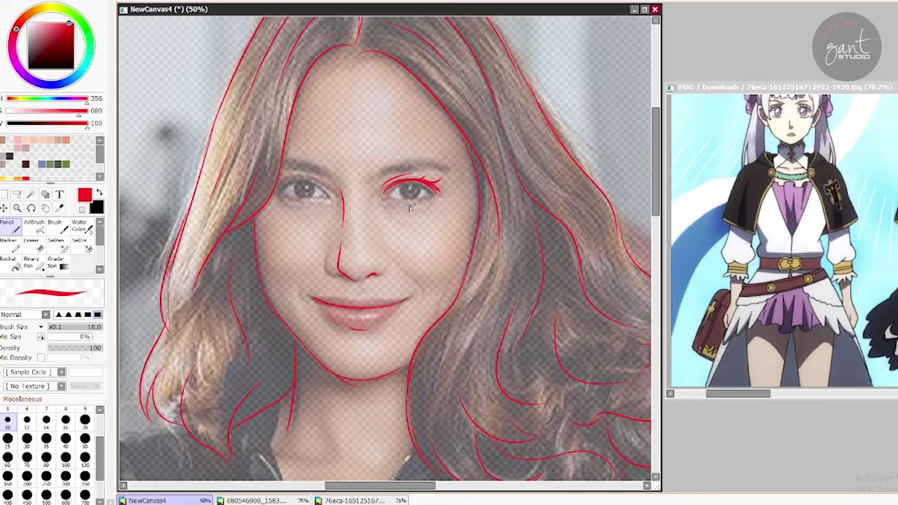
- Complete both eyes with round irises, lower lids and lashes, and outline both eyebrows
mouse_move(391, 206)
left_mouse_down()
mouse_move(432, 205)
mouse_move(395, 203)
mouse_move(400, 184)
mouse_move(433, 205)
mouse_move(395, 203)
mouse_move(412, 204)
mouse_move(399, 205)
mouse_move(422, 186)
mouse_move(402, 168)
mouse_move(444, 171)
left_mouse_up()
key("ctrl+z")
key("ctrl+z")
key("ctrl+z")
mouse_move(379, 177)
left_mouse_down()
mouse_move(413, 162)
mouse_move(445, 169)
left_mouse_up()
mouse_move(281, 197)
left_mouse_down()
mouse_move(344, 175)
mouse_move(342, 184)
mouse_move(396, 177)
mouse_move(346, 200)
mouse_move(384, 199)
mouse_move(358, 184)
mouse_move(382, 192)
mouse_move(364, 172)
mouse_move(381, 186)
mouse_move(357, 180)
mouse_move(360, 195)
mouse_move(382, 179)
mouse_move(370, 202)
mouse_move(379, 171)
mouse_move(394, 169)
mouse_move(356, 153)
mouse_move(396, 158)
left_mouse_up()
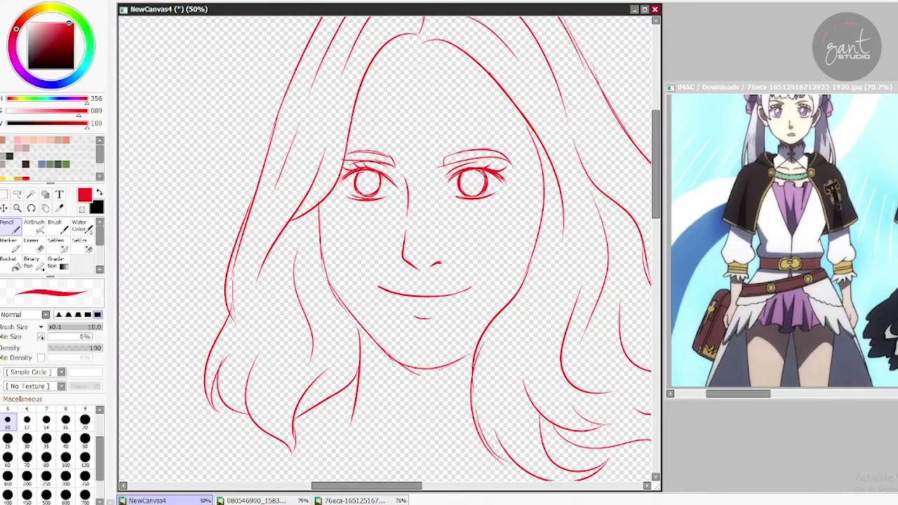
- Sketch a scalloped neck frill under the chin with a small cross-shaped clasp at its centre
key("ctrl+minus")
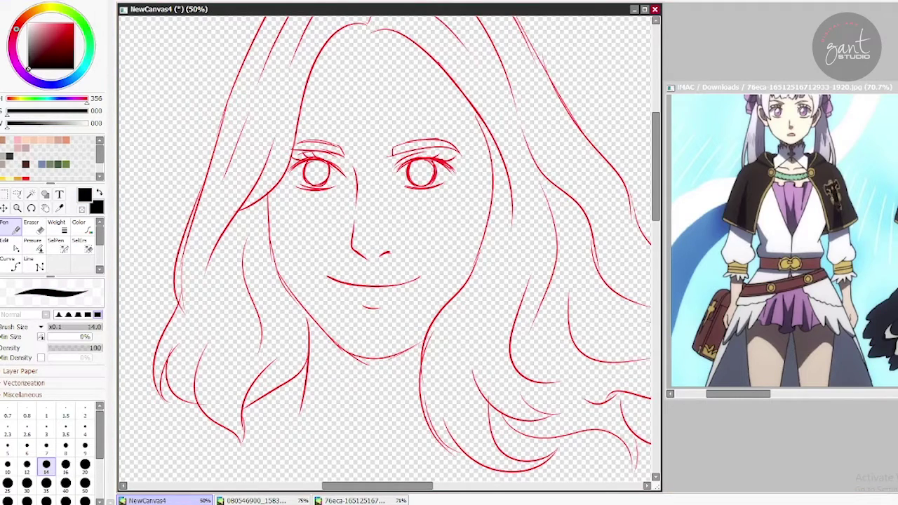
left_click_drag(327, 393, 294, 279)
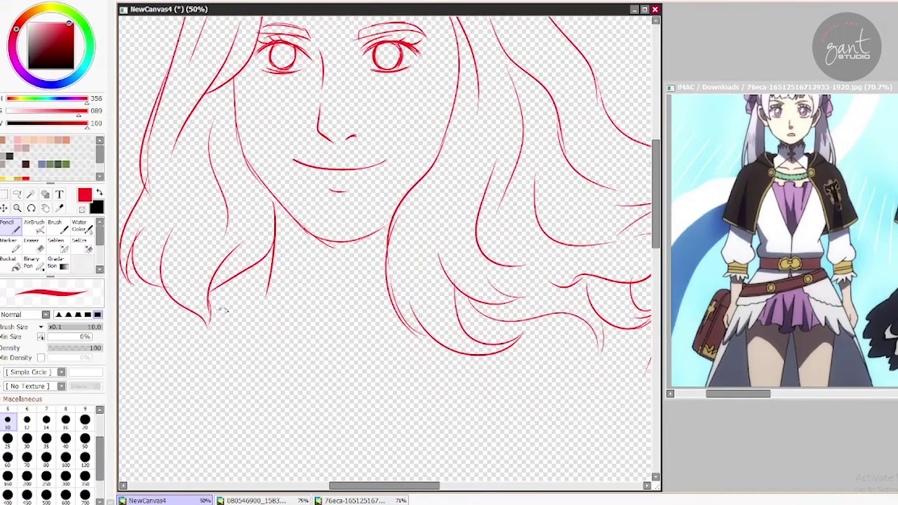
mouse_move(277, 232)
left_mouse_down()
mouse_move(358, 260)
mouse_move(387, 245)
left_mouse_up()
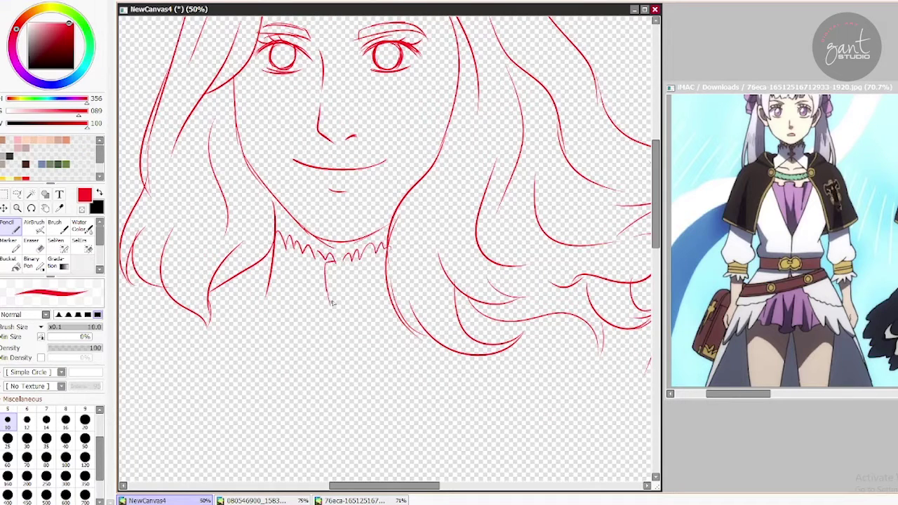
key("ctrl+z")
key("ctrl+z")
left_click_drag(346, 255, 383, 247)
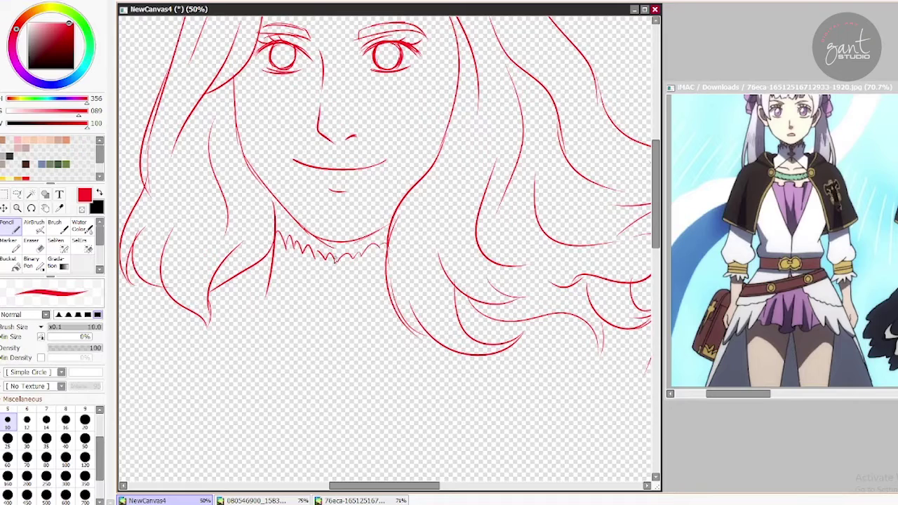
mouse_move(333, 260)
left_mouse_down()
mouse_move(351, 275)
mouse_move(324, 300)
mouse_move(350, 257)
mouse_move(308, 266)
mouse_move(274, 291)
left_mouse_up()
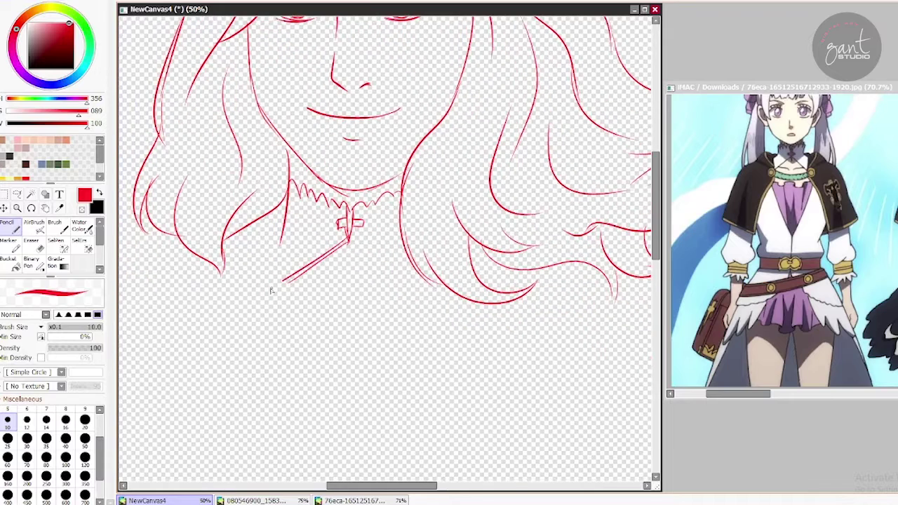
- Sketch the pointed collar flap on the image's left side, starting from below the clasp
key("ctrl+z")
left_click_drag(344, 243, 261, 298)
left_click_drag(244, 238, 252, 306)
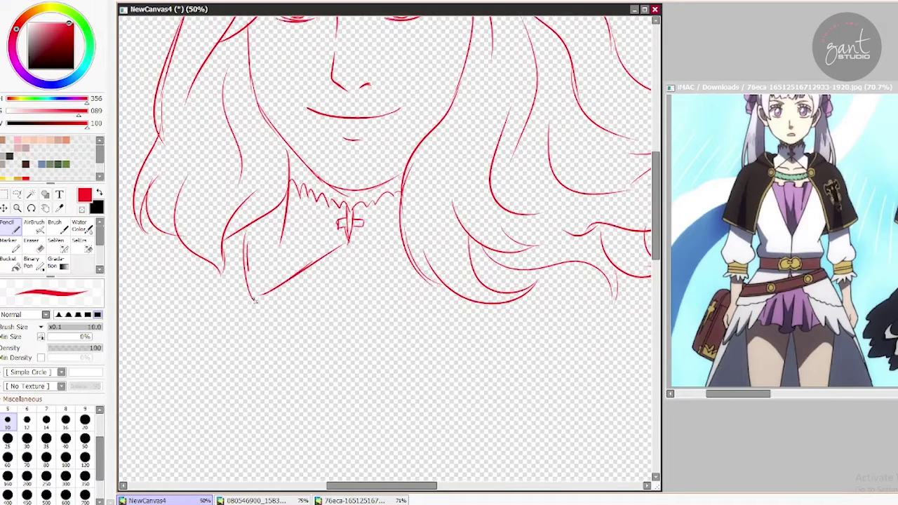
mouse_move(248, 274)
left_mouse_down()
mouse_move(258, 310)
mouse_move(328, 255)
mouse_move(418, 285)
left_mouse_up()
- Sketch the matching collar edge on the image's right side, from the clasp down to the hair
left_click_drag(361, 238, 442, 288)
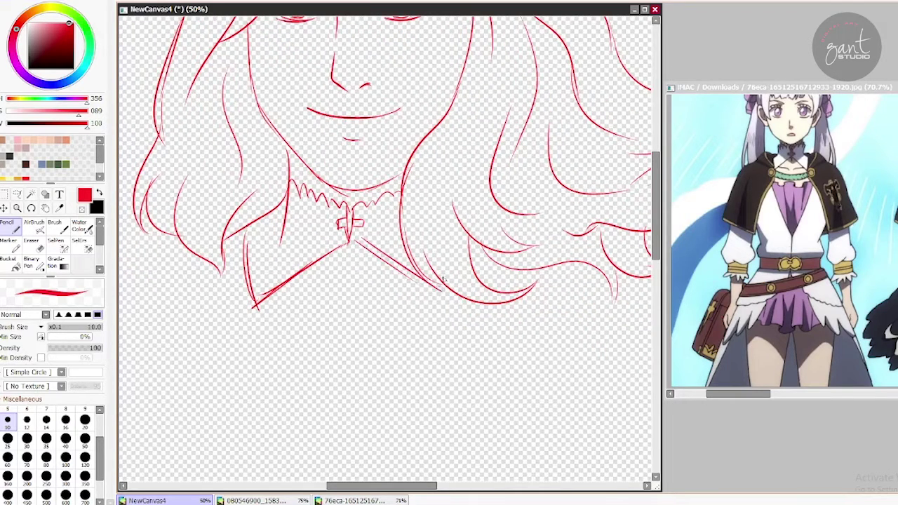
key("ctrl+z")
left_click_drag(354, 240, 418, 283)
key("ctrl+z")
key("ctrl+z")
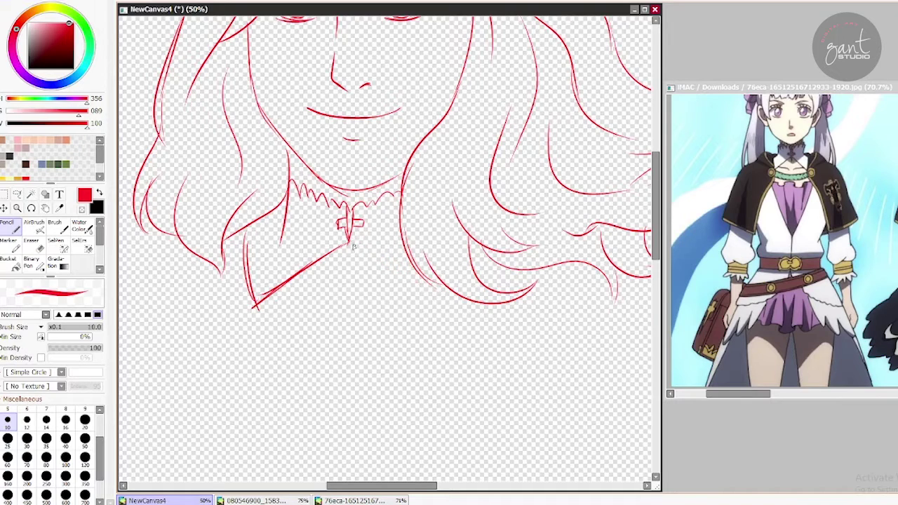
mouse_move(351, 242)
left_mouse_down()
mouse_move(429, 293)
mouse_move(420, 306)
left_mouse_up()
left_click_drag(397, 260, 431, 302)
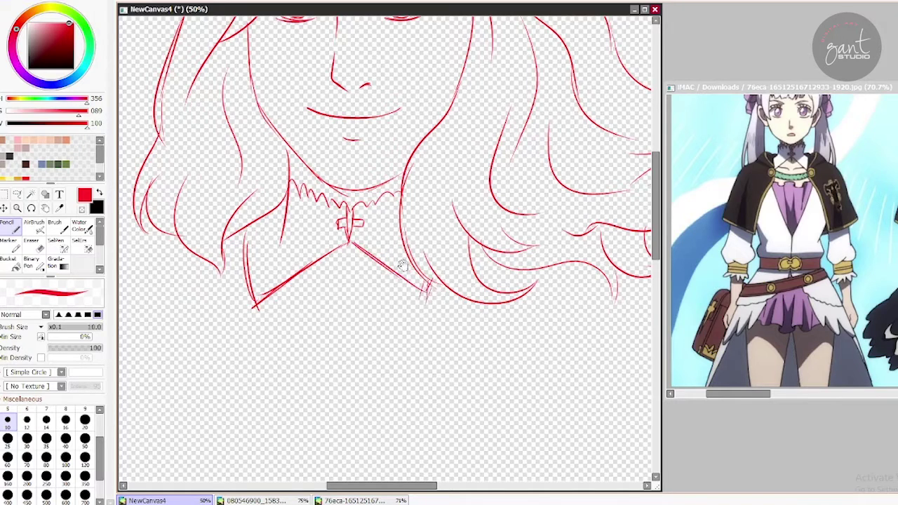
- Erase the upper nose-bridge line from the red sketch
scroll(403, 265, "up", 1)
scroll(248, 245, "up", 5)
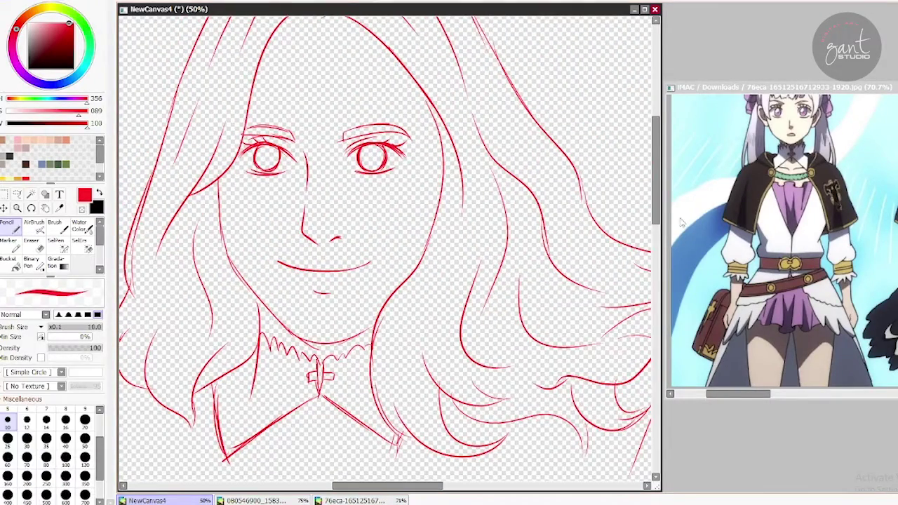
key("e")
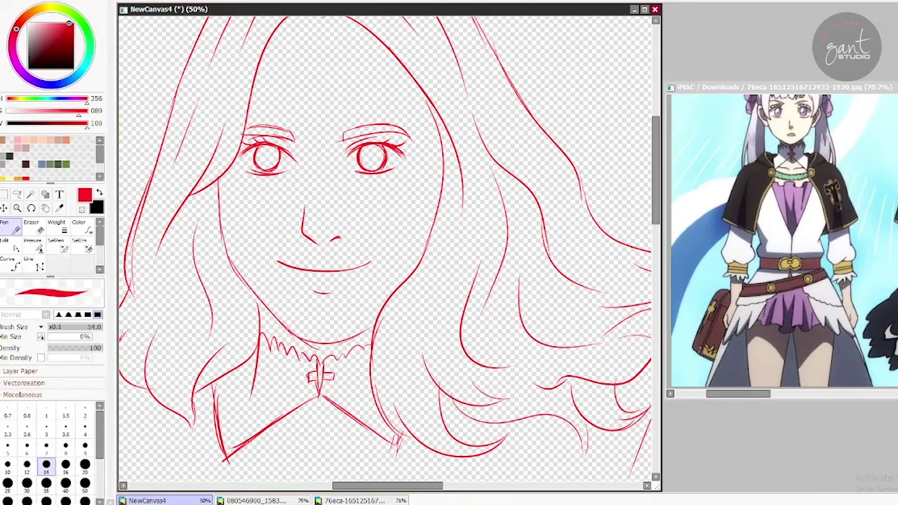
- Ink the inner hairline from the parting past the eye on the image's left side, using a black Pen at size 10
left_click_drag(32, 63, 17, 88)
scroll(389, 252, "up", 3)
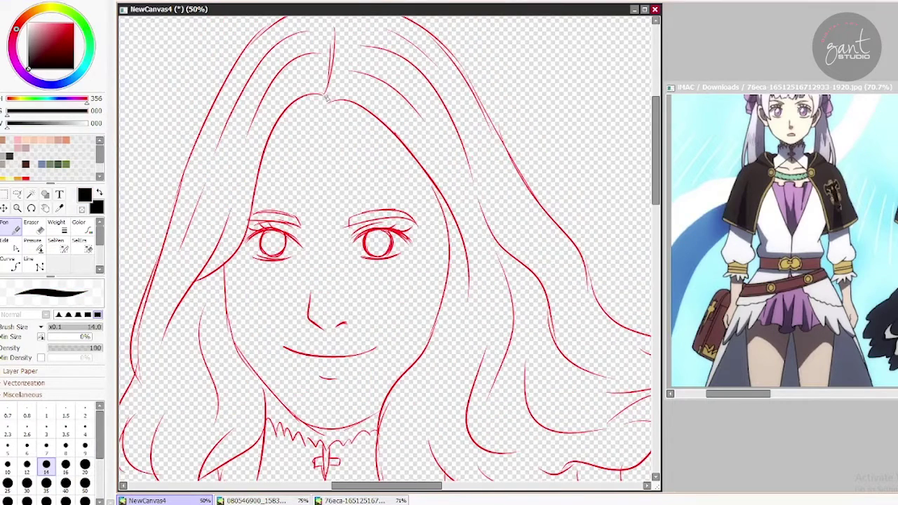
left_click_drag(329, 91, 238, 187)
key("ctrl+z")
left_click_drag(325, 91, 180, 271)
key("ctrl+z")
key("bracketleft")
key("bracketleft")
mouse_move(325, 94)
left_mouse_down()
mouse_move(245, 249)
mouse_move(197, 280)
left_mouse_up()
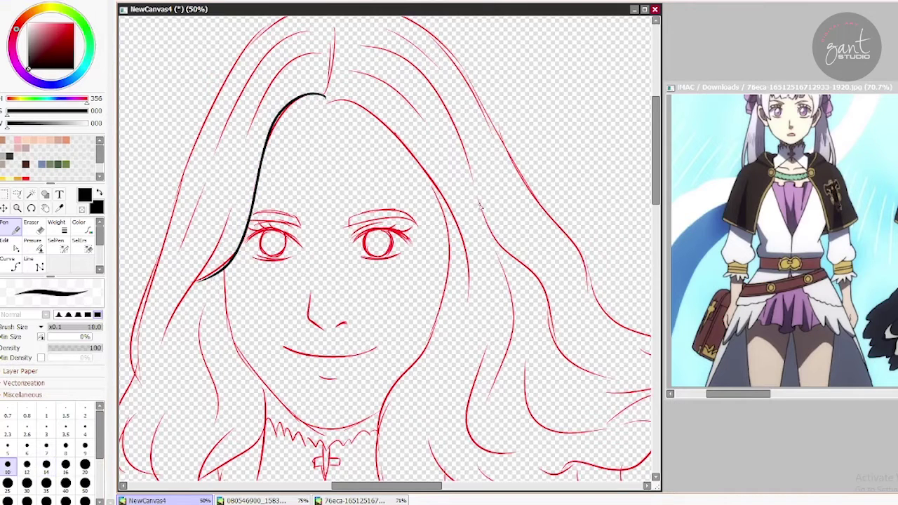
- Fade the red sketch, and ink the outer hair outline on the image's left side and the centre parting in black
key("e")
key("n")
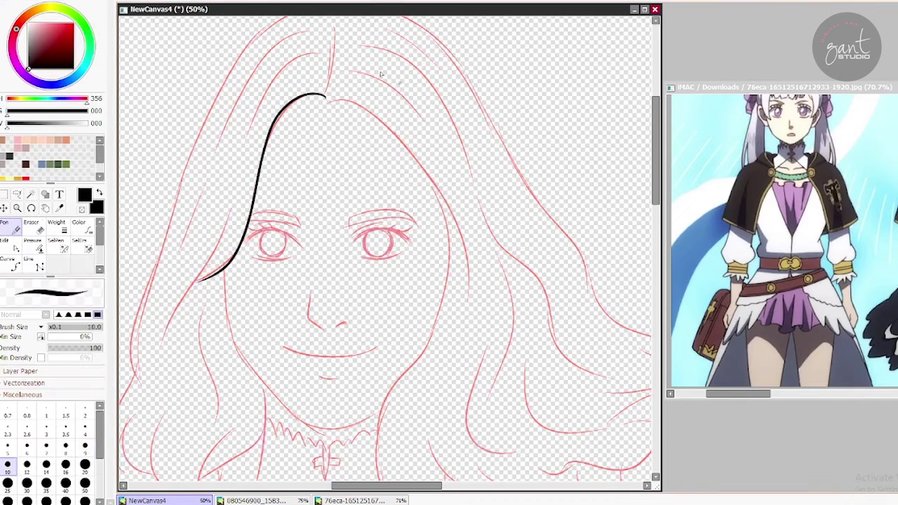
mouse_move(320, 105)
left_mouse_down()
mouse_move(390, 59)
mouse_move(363, 151)
left_mouse_up()
mouse_move(388, 53)
left_mouse_down()
mouse_move(207, 280)
mouse_move(186, 421)
left_mouse_up()
scroll(199, 337, "down", 3)
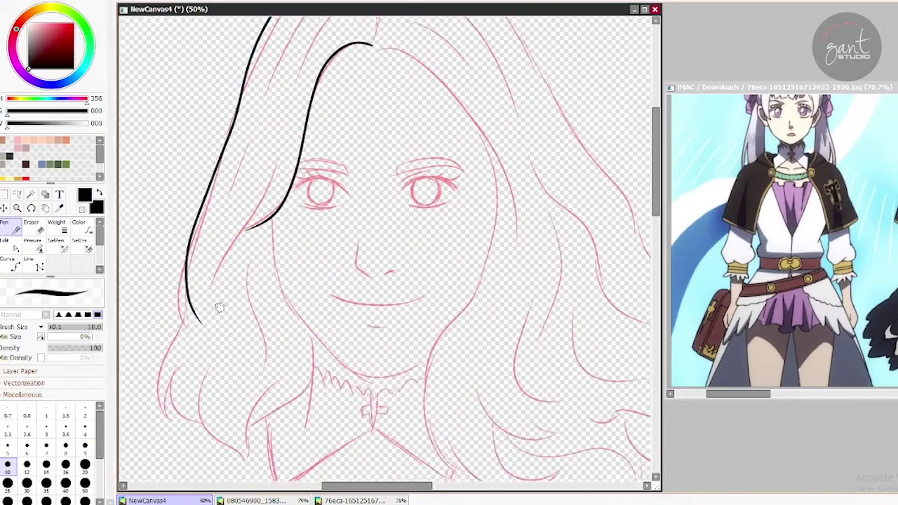
mouse_move(188, 327)
left_mouse_down()
mouse_move(198, 339)
mouse_move(172, 453)
left_mouse_up()
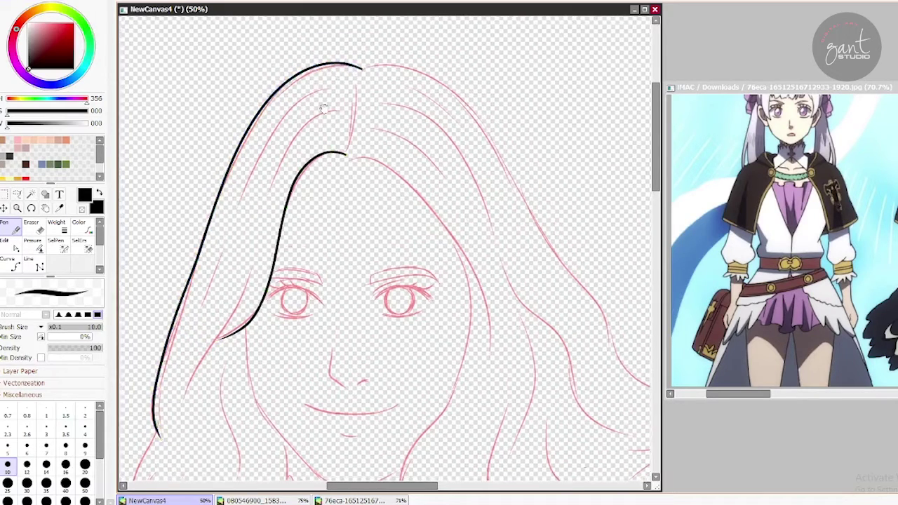
scroll(323, 107, "down", 2)
left_click_drag(363, 45, 354, 101)
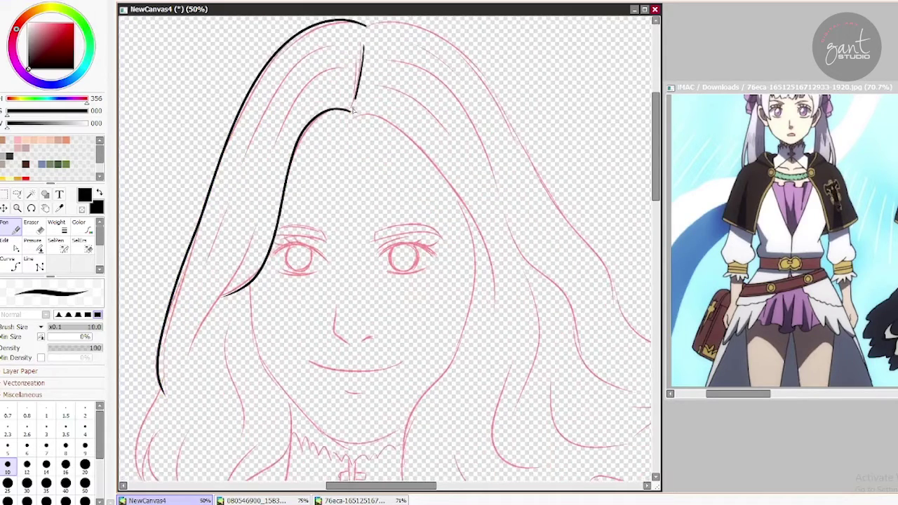
- Ink two long inner strands from the crown down through the hair on the image's left side
left_click_drag(343, 68, 277, 151)
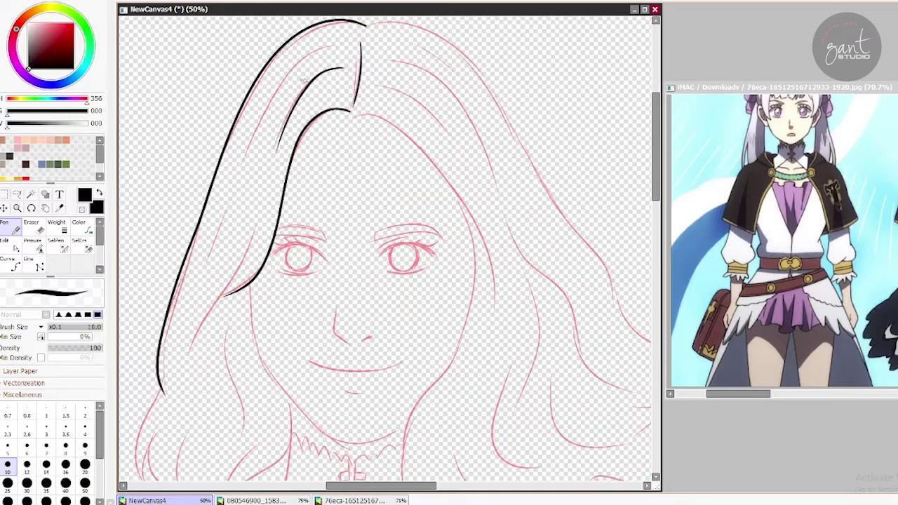
mouse_move(335, 45)
left_mouse_down()
mouse_move(267, 126)
mouse_move(198, 308)
left_mouse_up()
scroll(210, 281, "down", 4)
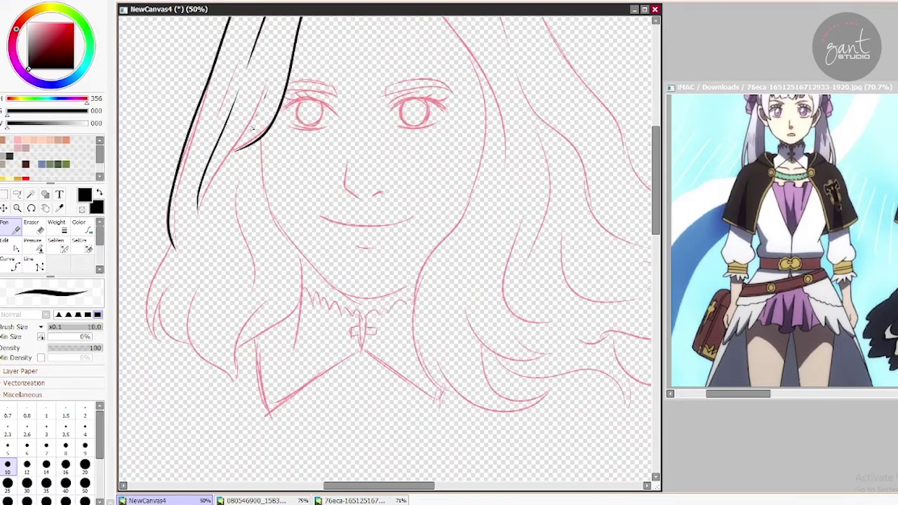
left_click_drag(267, 95, 212, 202)
key("ctrl+z")
- Ink the wavy inner strand and pointed lower locks on the image's left side, including the lock beside the neck
scroll(266, 258, "down", 2)
left_click_drag(198, 150, 180, 238)
scroll(180, 239, "down", 2)
left_click_drag(226, 153, 246, 264)
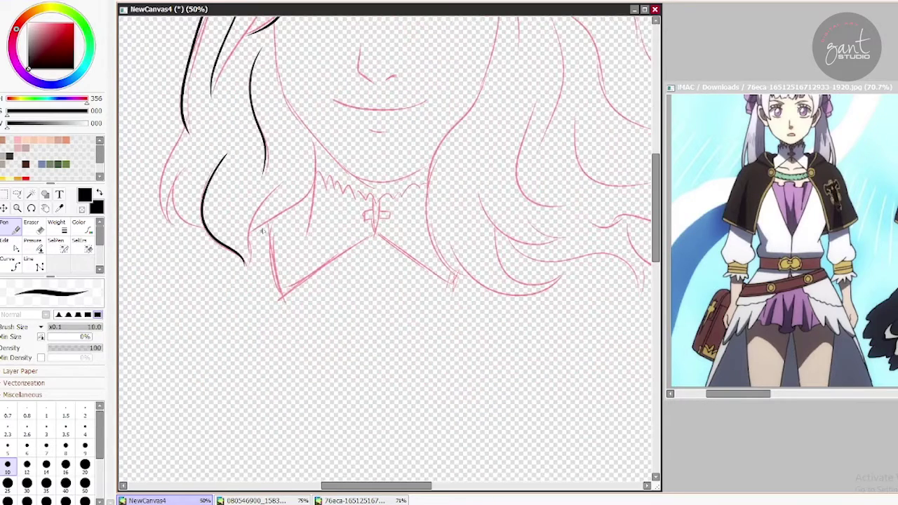
left_click_drag(280, 188, 247, 266)
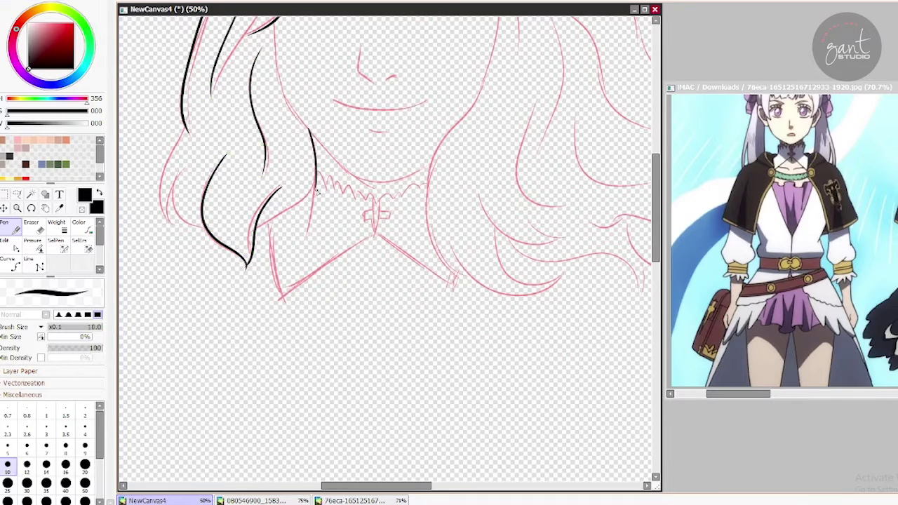
mouse_move(317, 174)
left_mouse_down()
mouse_move(300, 203)
mouse_move(255, 226)
mouse_move(301, 202)
left_mouse_up()
- Ink the outermost lower curl and its outline on the image's left side, refining the inner curve to follow the sketch
mouse_move(229, 181)
left_mouse_down()
mouse_move(238, 221)
mouse_move(279, 240)
left_mouse_up()
key("ctrl+z")
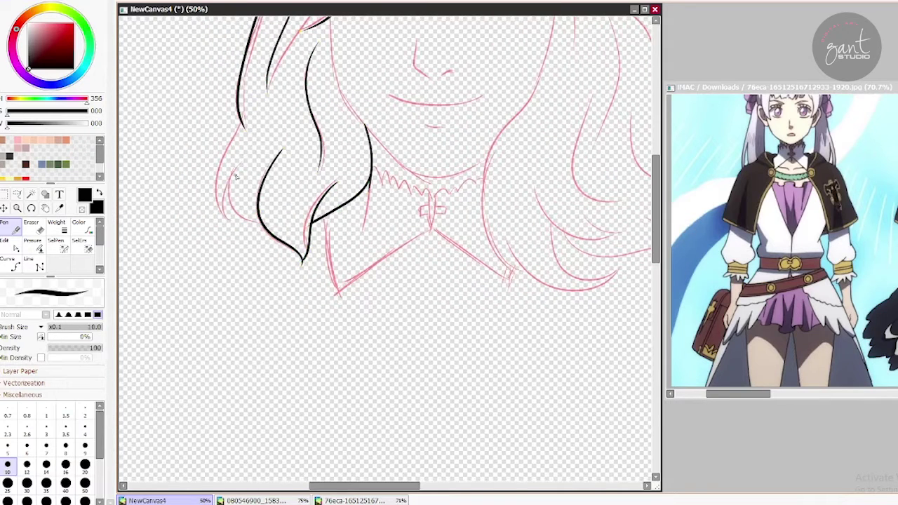
left_click_drag(229, 181, 276, 236)
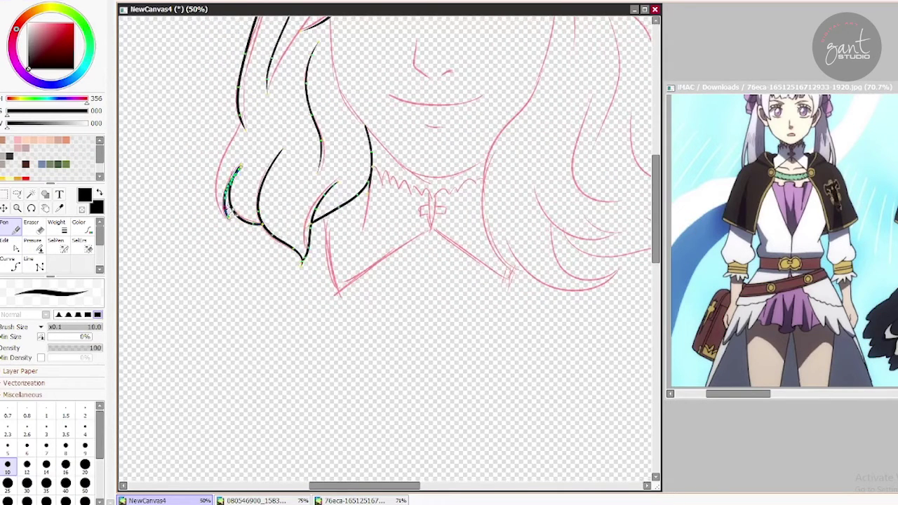
left_click_drag(238, 170, 232, 171)
left_click_drag(242, 121, 223, 216)
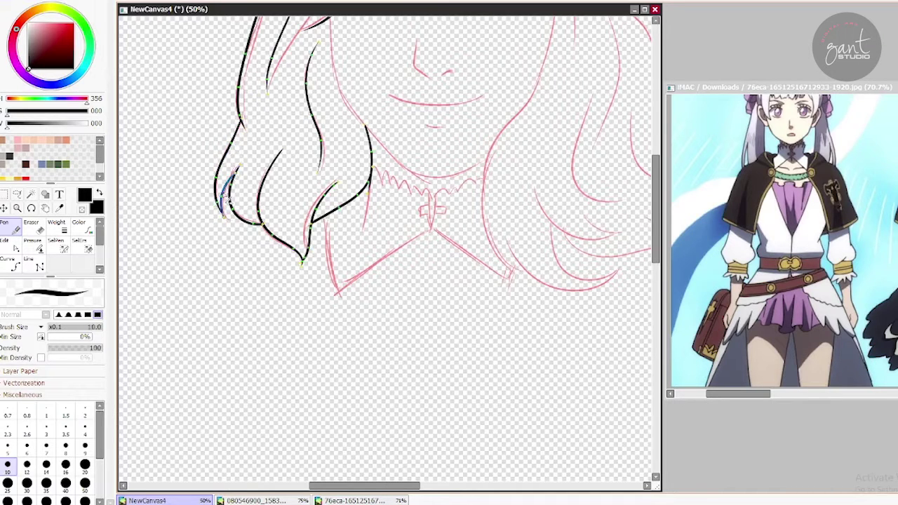
left_click_drag(225, 200, 237, 173)
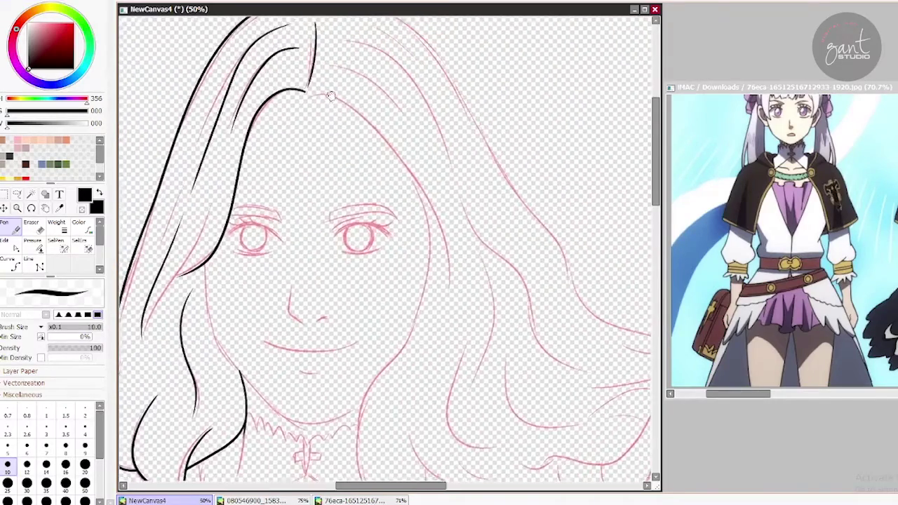
- Ink the hairline from the parting past the cheek on the image's right side, and adjust its curve to the sketch
left_click_drag(330, 96, 196, 149)
left_click_drag(247, 183, 337, 356)
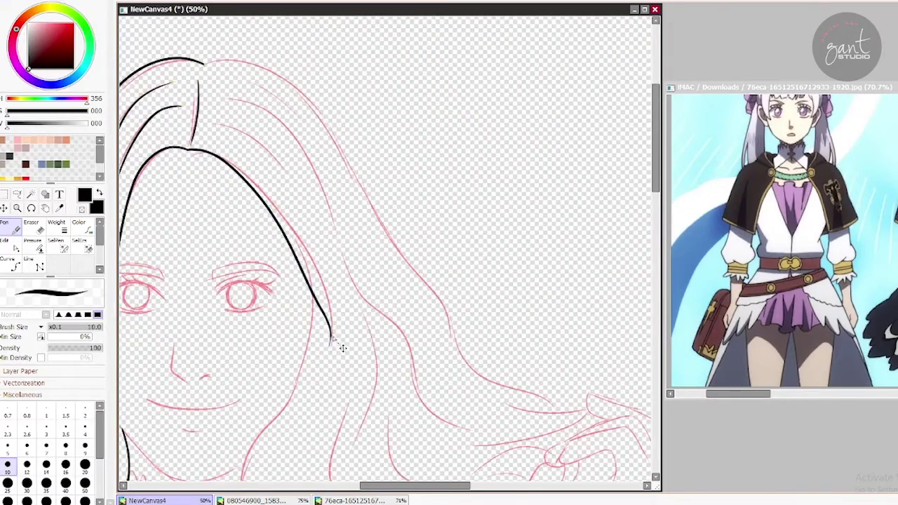
key("Return")
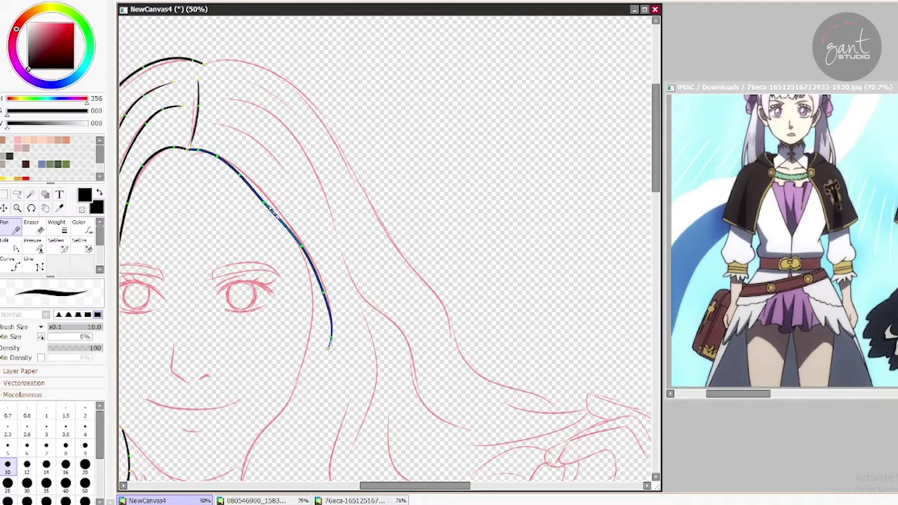
mouse_move(316, 333)
left_mouse_down()
mouse_move(389, 270)
mouse_move(390, 179)
left_mouse_up()
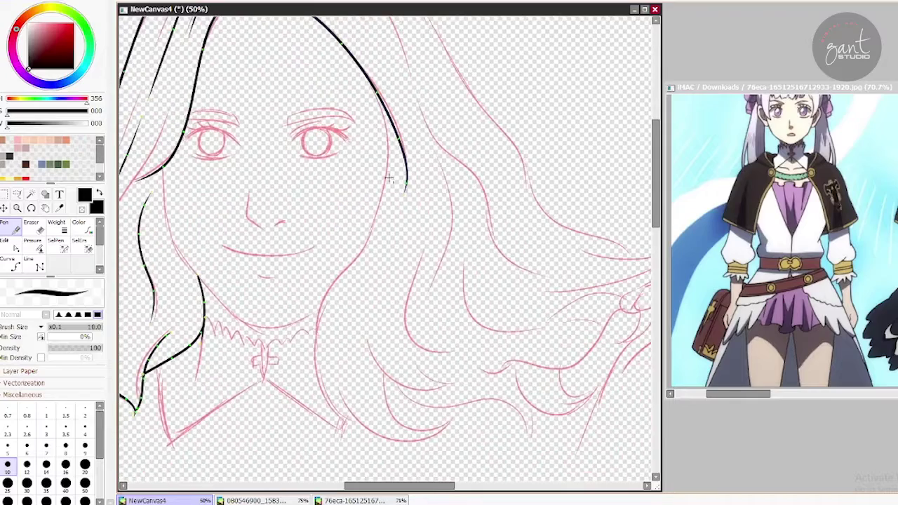
left_click_drag(414, 208, 380, 302)
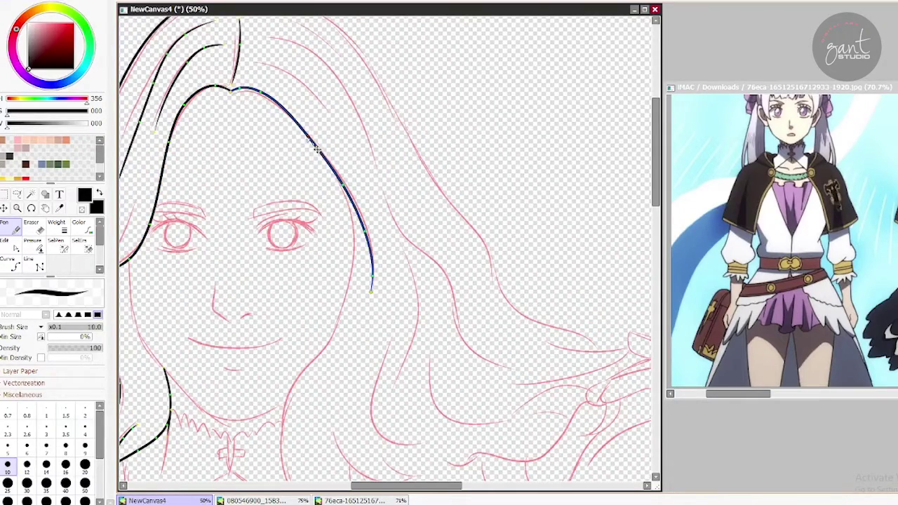
- Ink the hair edge along the cheek and neck on the image's right side, down to the collar
scroll(276, 160, "down", 3)
mouse_move(357, 114)
left_mouse_down()
mouse_move(310, 226)
mouse_move(321, 372)
left_mouse_up()
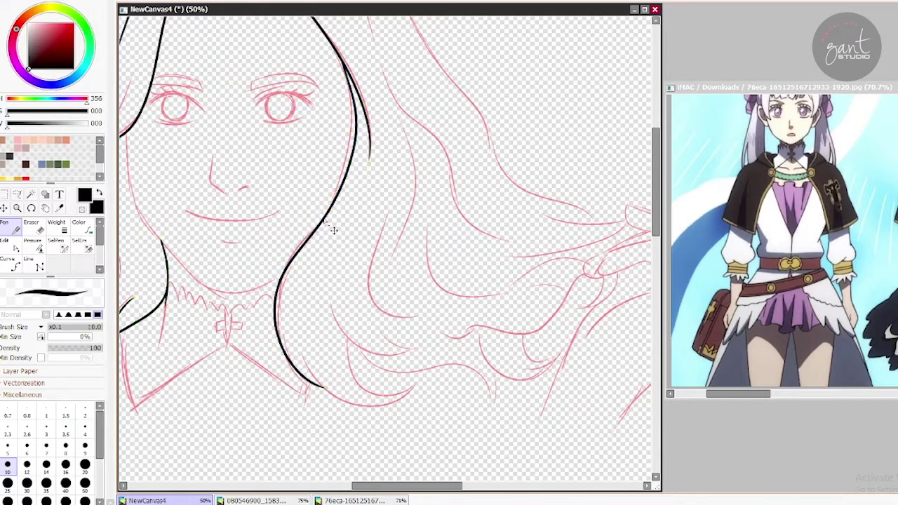
scroll(305, 200, "right", 1)
scroll(306, 200, "down", 3)
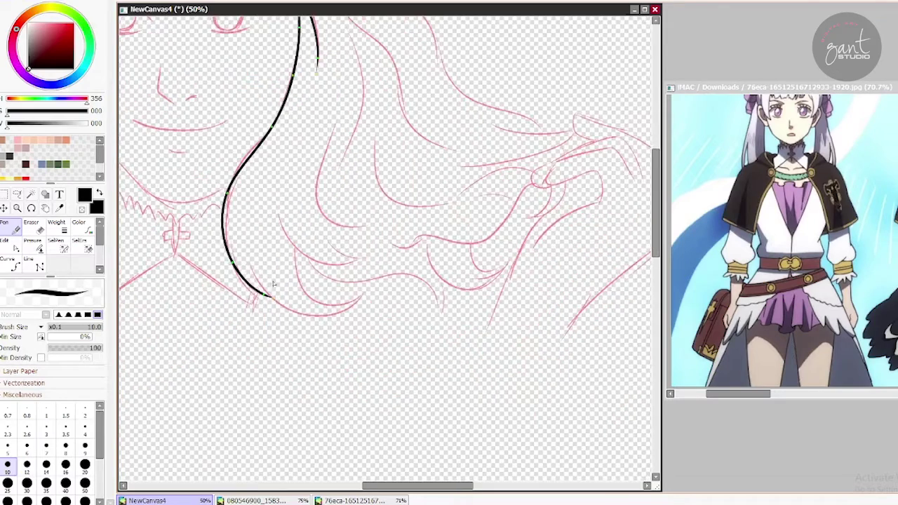
- Ink the jawline, nose and smiling mouth over the red sketch
scroll(306, 200, "left", 3)
scroll(280, 210, "up", 1)
mouse_move(235, 242)
left_mouse_down()
mouse_move(307, 301)
mouse_move(370, 289)
left_mouse_up()
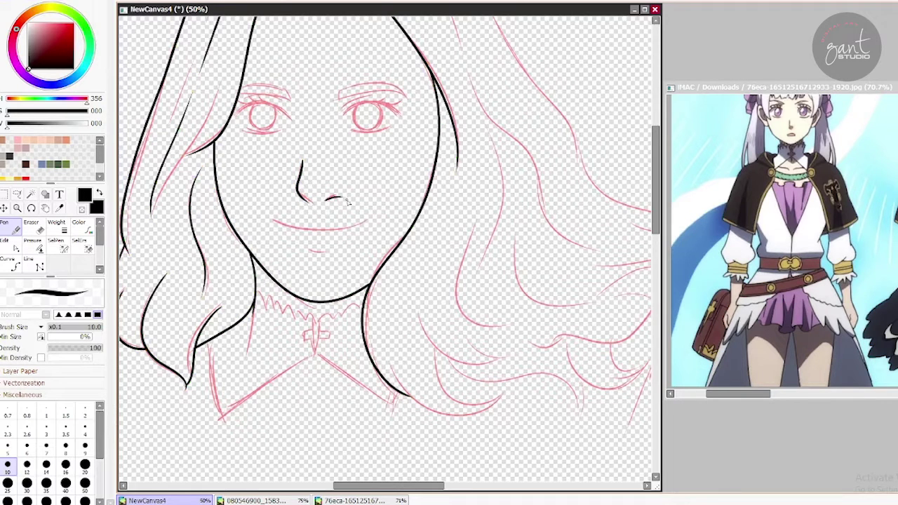
mouse_move(347, 209)
left_mouse_down()
mouse_move(408, 187)
mouse_move(426, 207)
mouse_move(347, 204)
left_mouse_up()
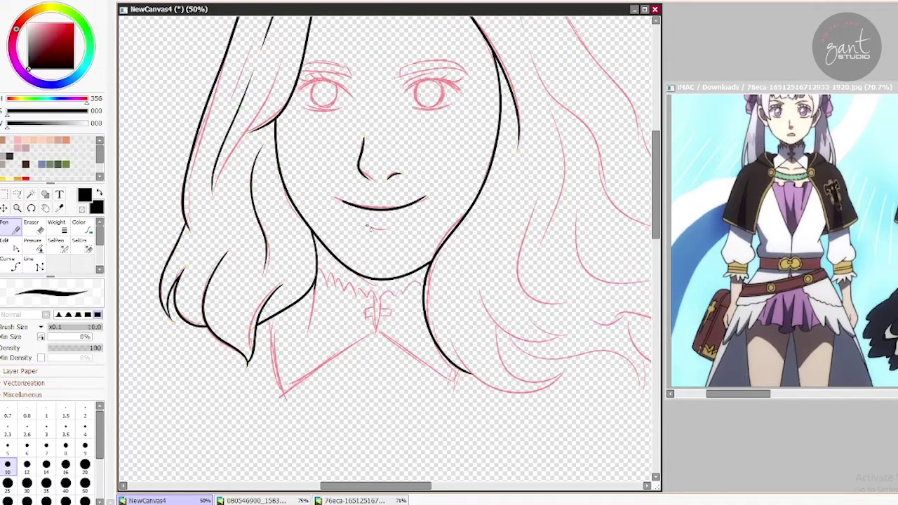
- Ink the outer hair outline from the parting toward the raised hand, and bend its curve to match the sketch
left_click_drag(411, 153, 247, 381)
left_click_drag(375, 254, 260, 93)
mouse_move(242, 18)
left_mouse_down()
mouse_move(385, 204)
mouse_move(465, 272)
left_mouse_up()
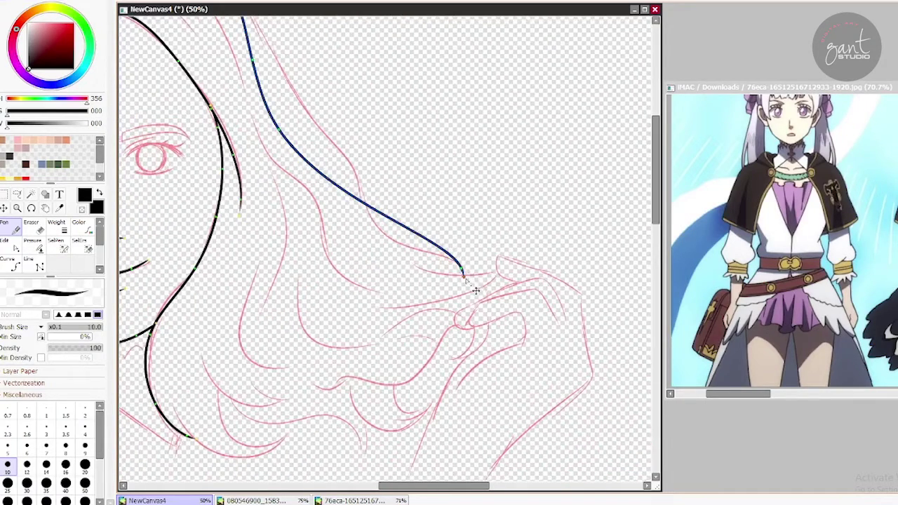
mouse_move(351, 161)
left_mouse_down()
mouse_move(357, 263)
mouse_move(371, 270)
mouse_move(315, 275)
left_mouse_up()
mouse_move(269, 170)
left_mouse_down()
mouse_move(286, 240)
mouse_move(323, 220)
left_mouse_up()
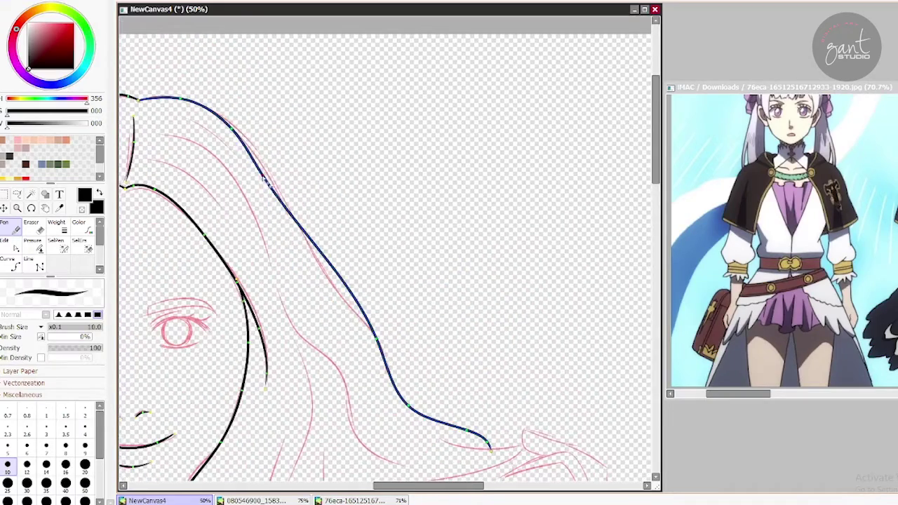
- Ink the upper inner strands and the long wavy strands through the hair on the image's right side
left_click_drag(348, 260, 348, 78)
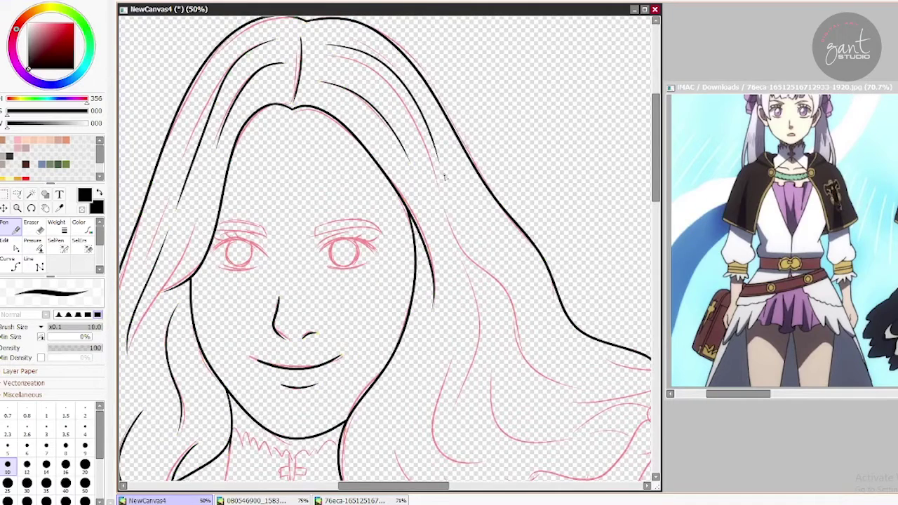
mouse_move(454, 219)
left_mouse_down()
mouse_move(355, 117)
mouse_move(480, 285)
mouse_move(457, 252)
left_mouse_up()
key("ctrl+z")
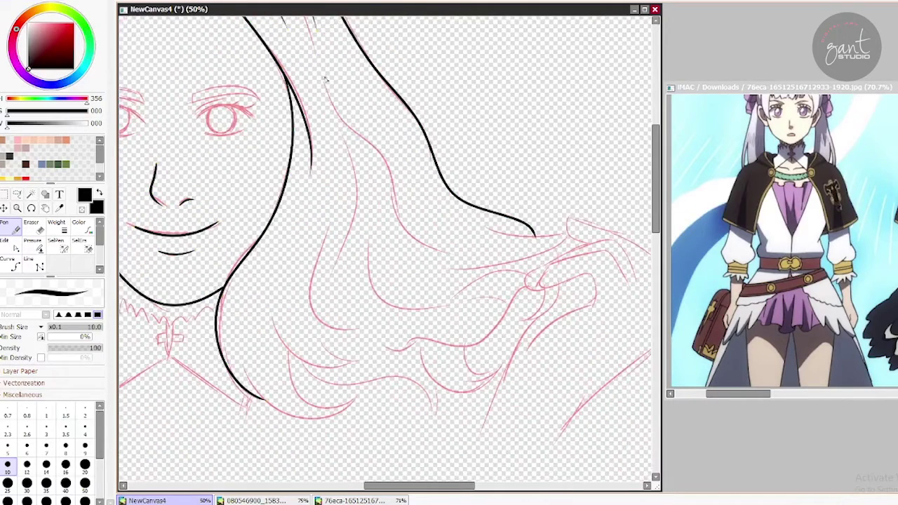
left_click_drag(327, 81, 461, 252)
left_click_drag(318, 321, 307, 212)
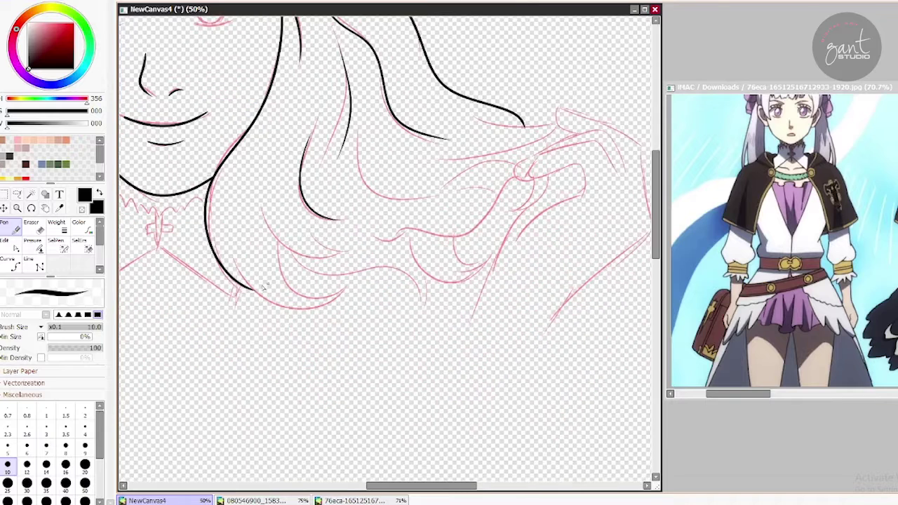
- Ink the curled lower locks beside the collar on the image's right side, ending in a pointed tip
mouse_move(236, 264)
left_mouse_down()
mouse_move(329, 305)
mouse_move(360, 296)
left_mouse_up()
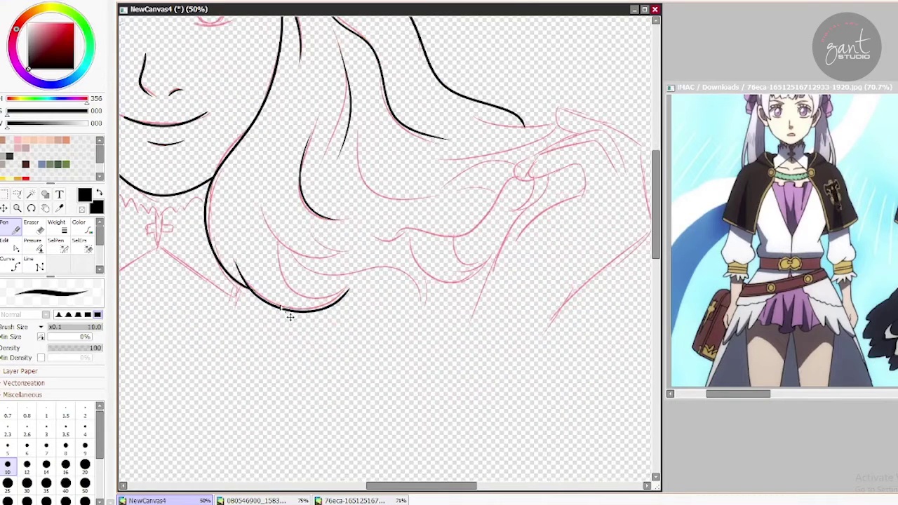
left_click_drag(276, 242, 356, 296)
mouse_move(258, 204)
left_mouse_down()
mouse_move(264, 216)
mouse_move(351, 254)
left_mouse_up()
key("ctrl+z")
left_click_drag(255, 205, 421, 301)
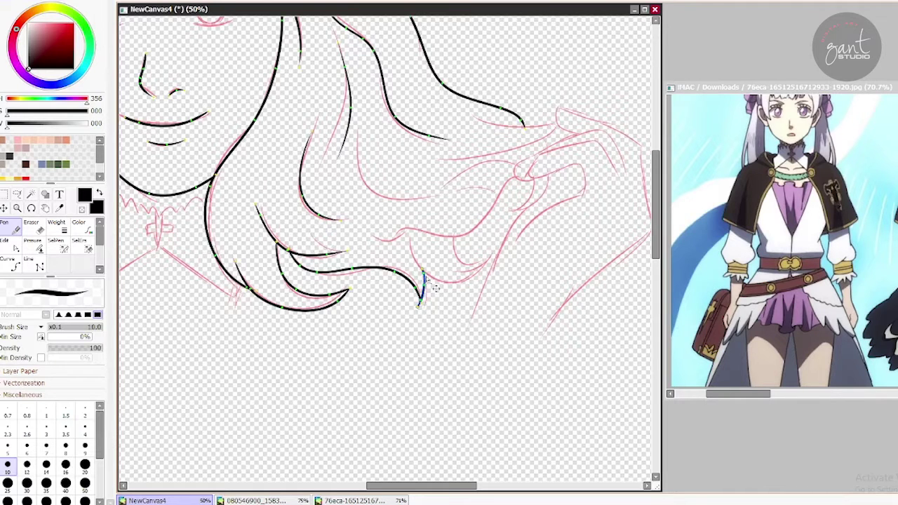
- Ink the curved lock between the pointed tip and the wrist, with a smaller curl inside it
left_click_drag(430, 318, 303, 282)
left_click_drag(285, 219, 369, 241)
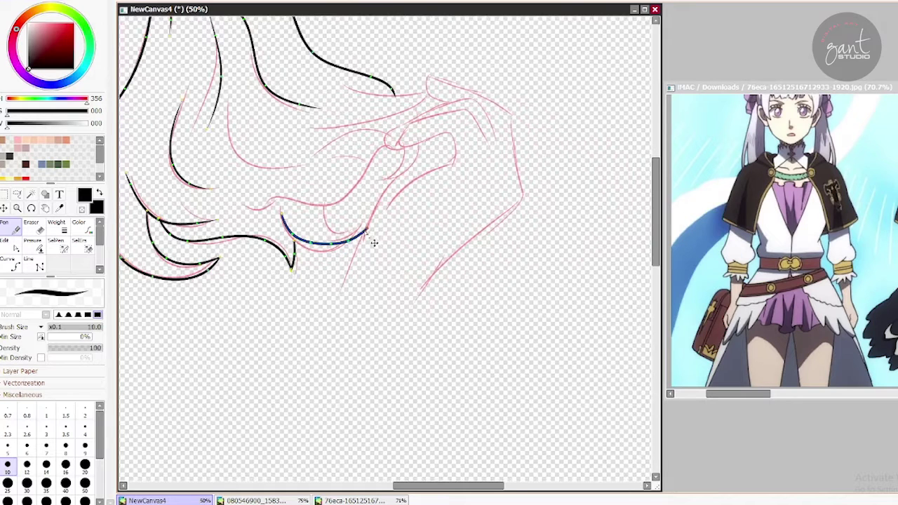
key("ctrl+z")
left_click_drag(281, 213, 362, 226)
key("Return")
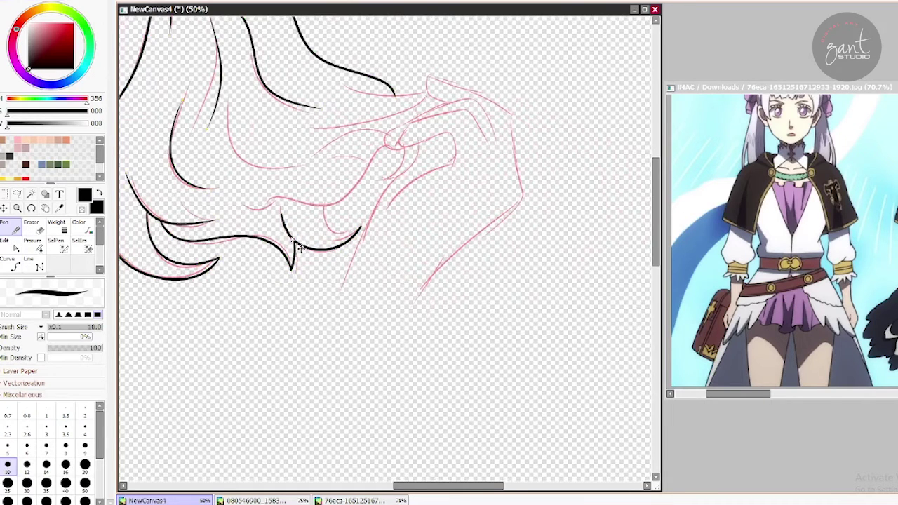
key("Return")
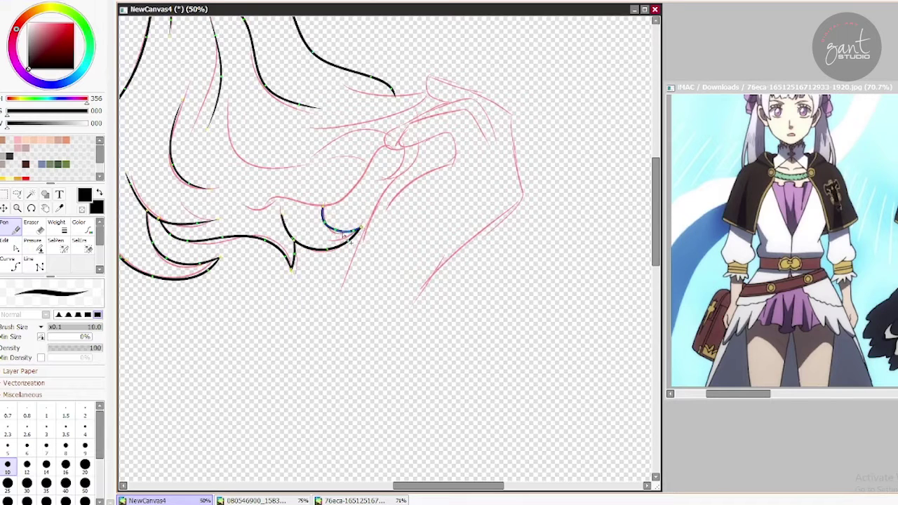
key("Return")
- Ink the wavy lock running up to the pinched fingers and the short hair curves just below them
left_click_drag(249, 208, 228, 258)
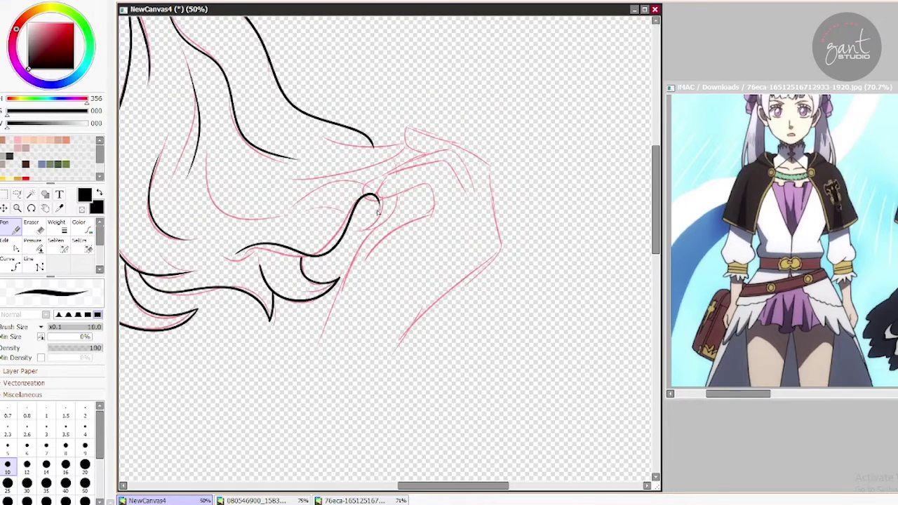
key("ctrl+z")
left_click(290, 254)
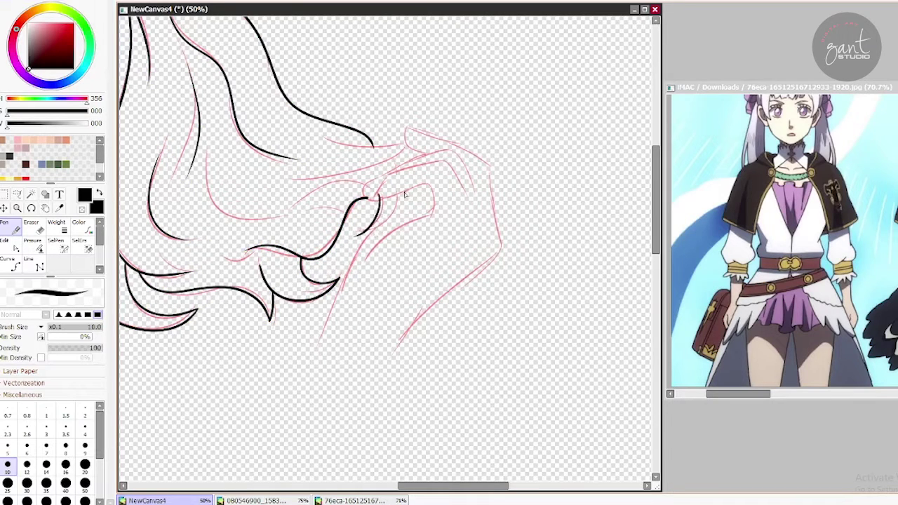
key("Return")
- Ink the remaining long strands that gather at the fingertips, including the end of the outer hair outline
key("Return")
left_click_drag(377, 241, 419, 315)
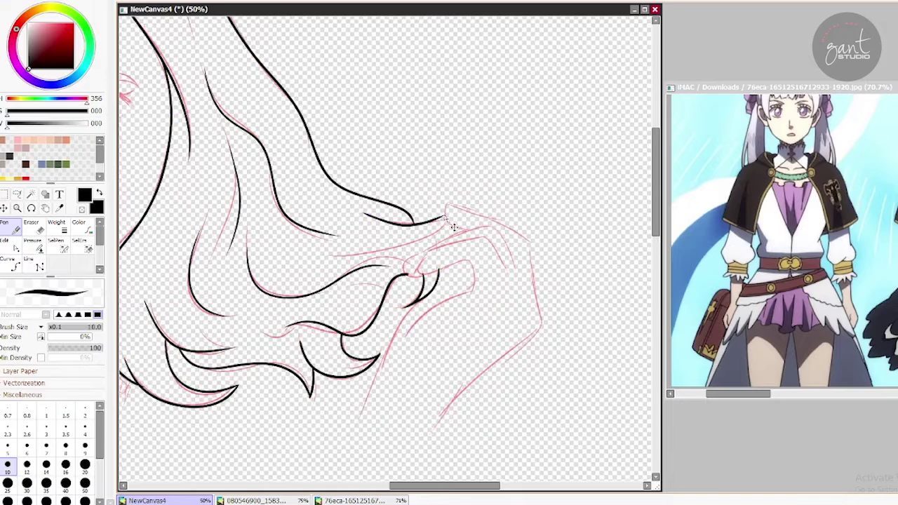
left_click_drag(442, 220, 330, 256)
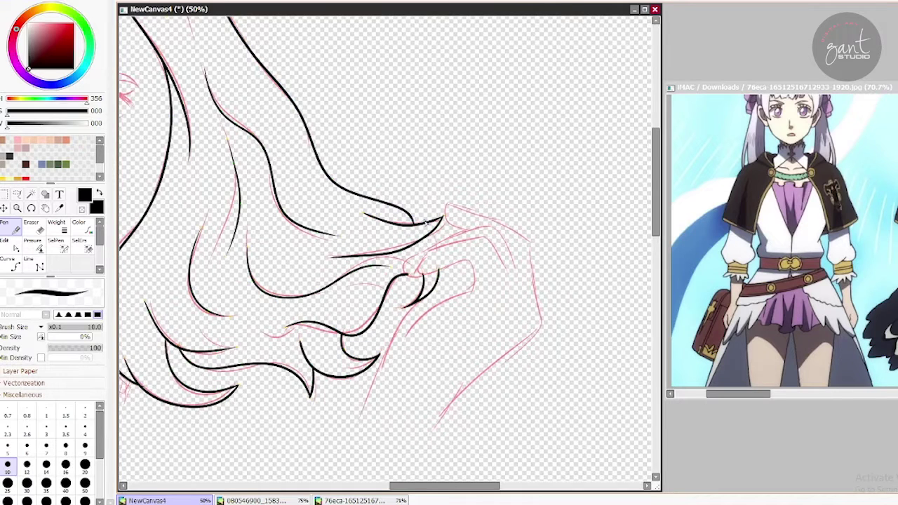
- Ink the fingers holding the hair and the back of the hand down to the wrist, aligning the knuckle with the sketch
left_click_drag(518, 268, 472, 222)
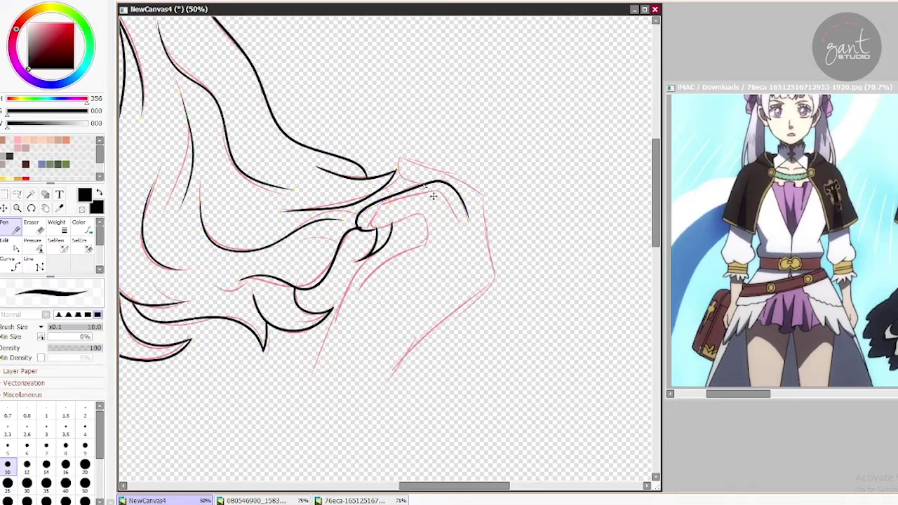
left_click_drag(434, 196, 436, 194)
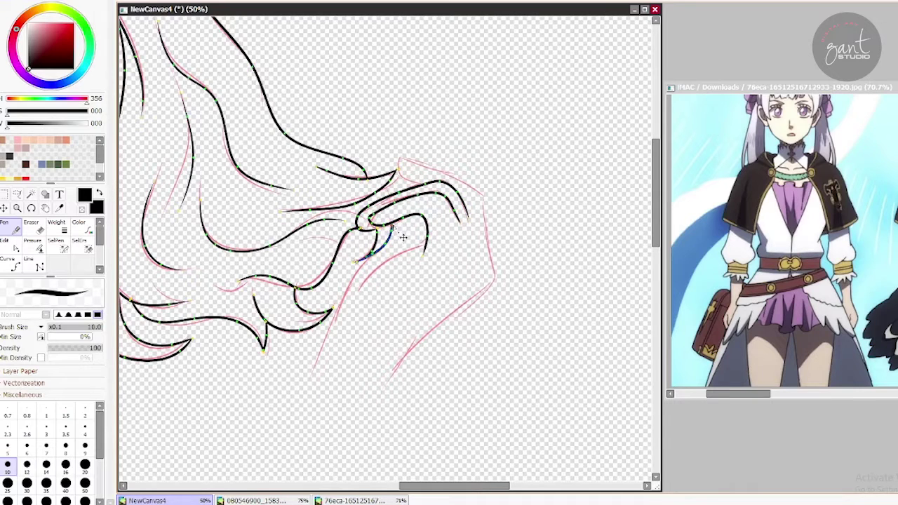
left_click_drag(384, 238, 355, 257)
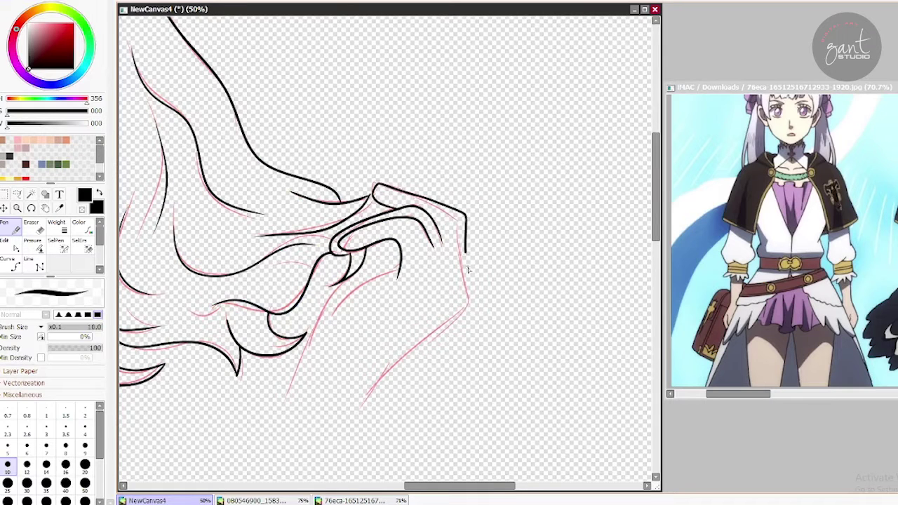
left_click_drag(468, 270, 365, 404)
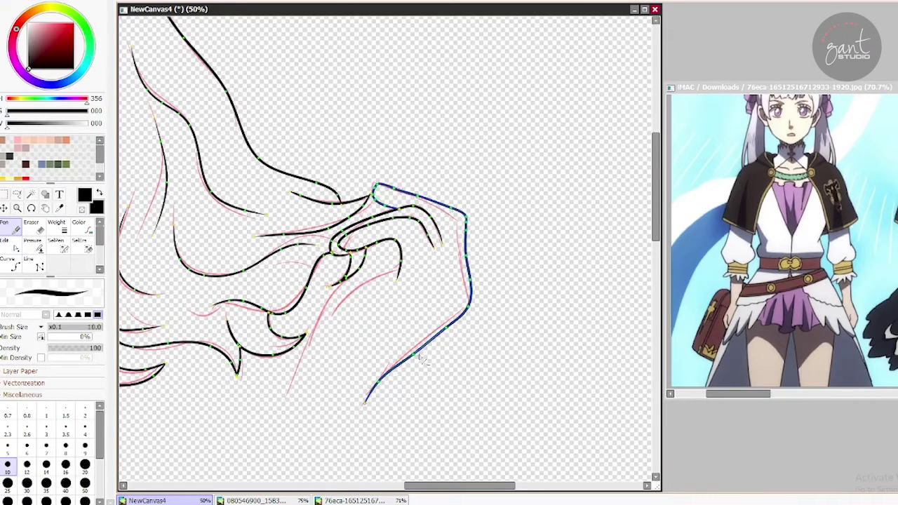
mouse_move(421, 359)
left_mouse_down()
mouse_move(457, 341)
mouse_move(471, 281)
mouse_move(475, 297)
mouse_move(455, 219)
left_mouse_up()
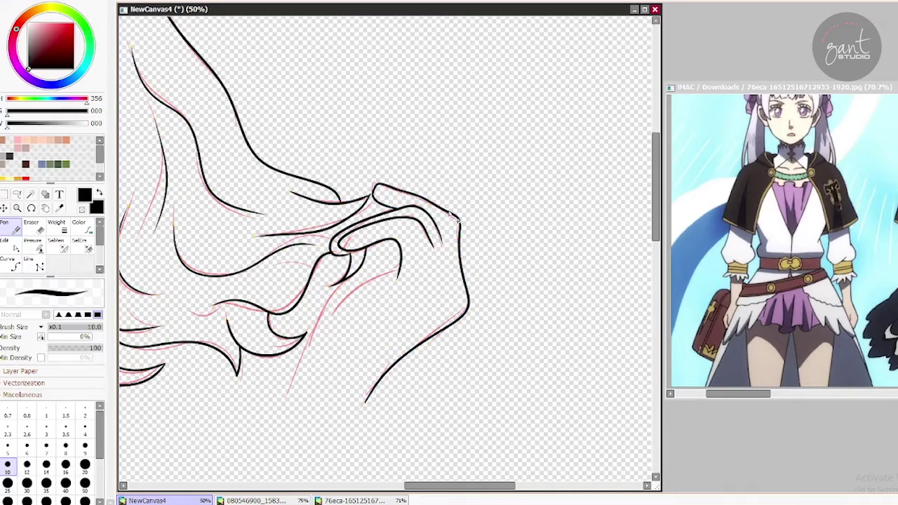
- Refine the curves of the hand outline and the inner finger lines to follow the sketch more closely
key("ctrl")
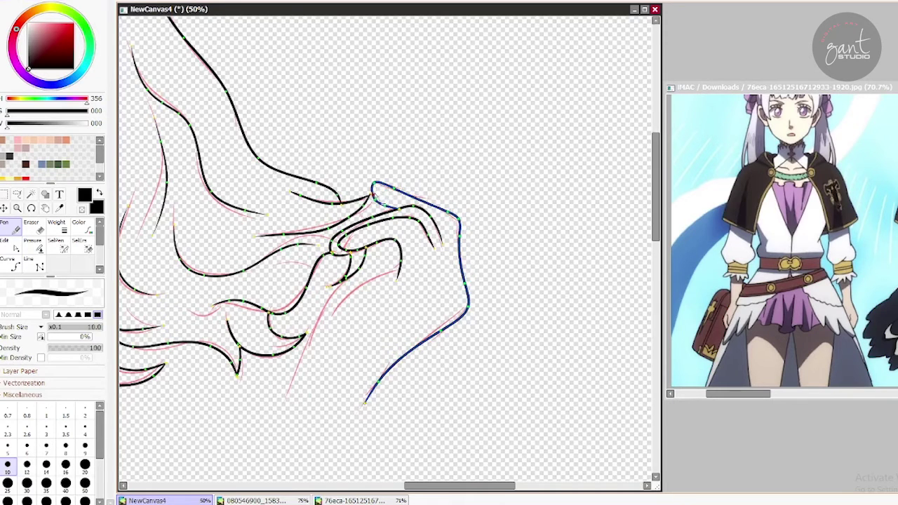
mouse_move(408, 230)
left_mouse_down()
mouse_move(612, 231)
mouse_move(486, 220)
mouse_move(504, 220)
left_mouse_up()
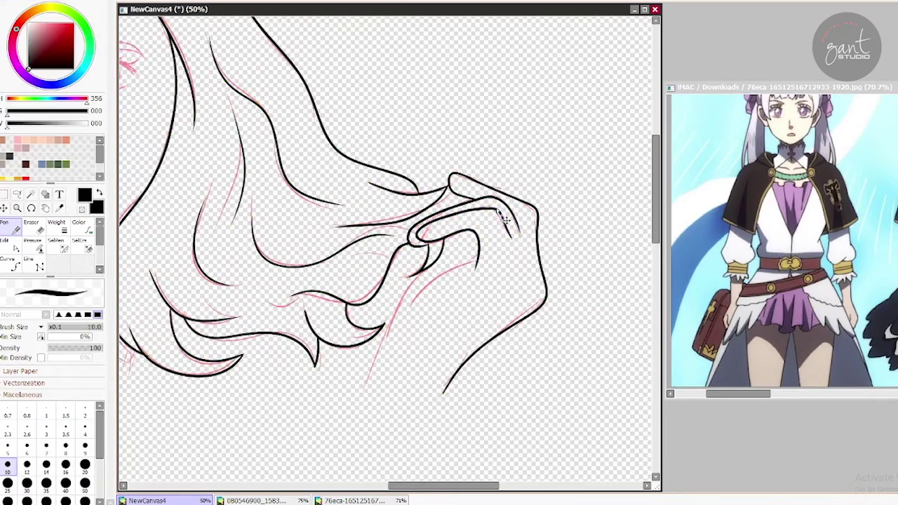
key("ctrl")
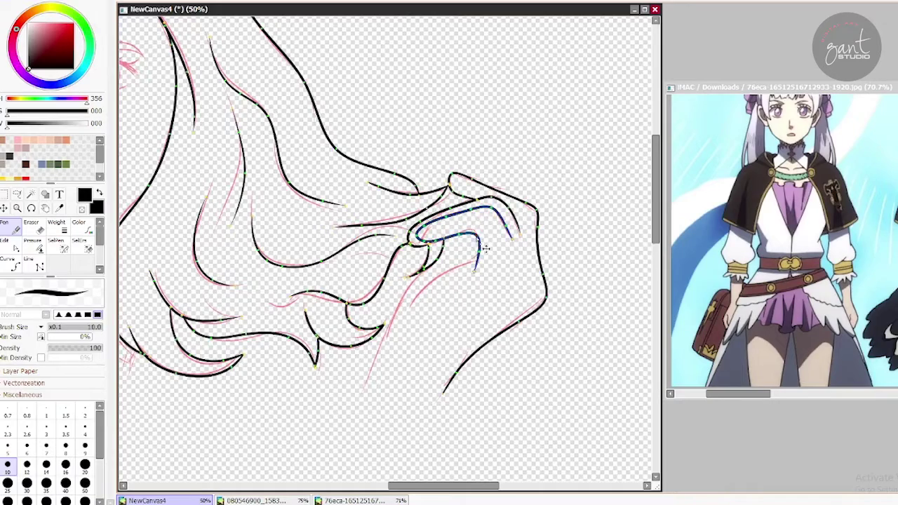
- Ink the scalloped neck ruffle from the hair on the side away from the raised hand to the cross
left_click_drag(203, 131, 519, 194)
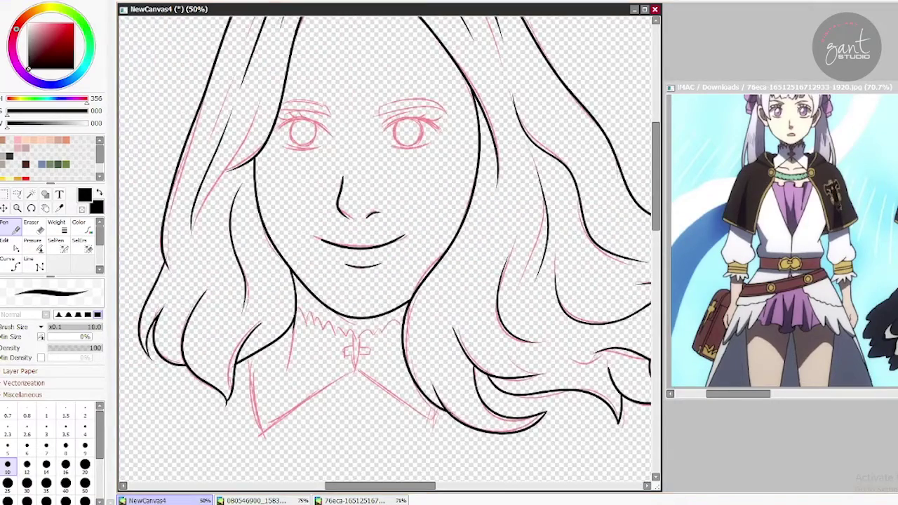
scroll(519, 194, "up", 1)
mouse_move(196, 330)
left_mouse_down()
mouse_move(235, 200)
mouse_move(272, 200)
mouse_move(263, 200)
mouse_move(314, 244)
left_mouse_up()
key("ctrl+z")
key("ctrl+z")
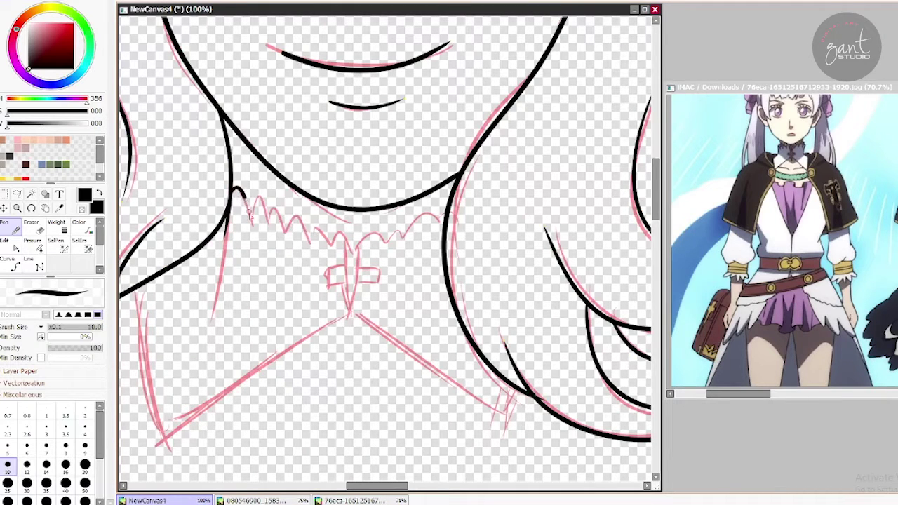
mouse_move(245, 202)
left_mouse_down()
mouse_move(345, 254)
mouse_move(307, 254)
left_mouse_up()
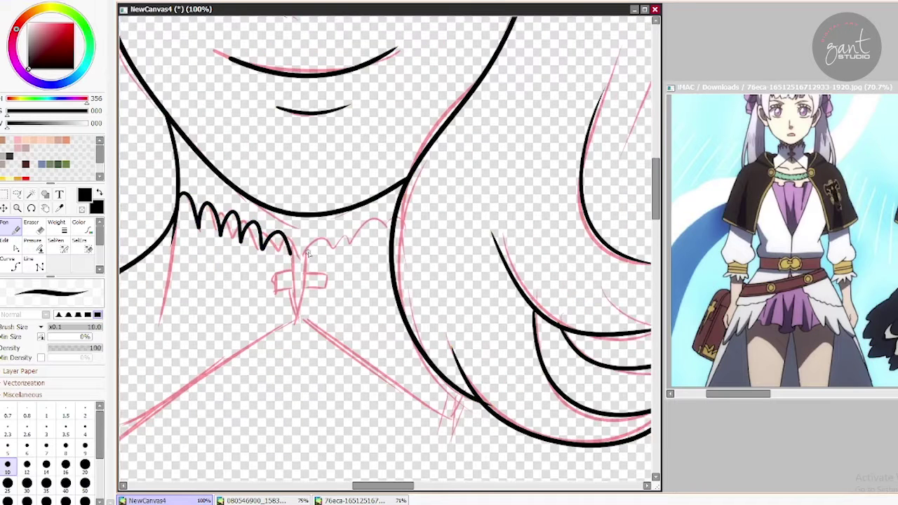
- Ink the cross pendant at the centre of the collar and sharpen its corners and lower tip into straight points
key("ctrl+z")
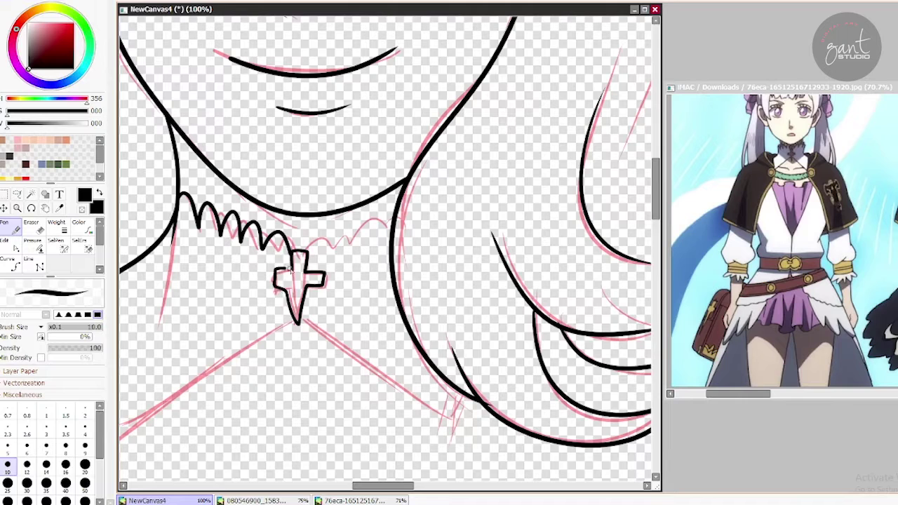
key("ctrl")
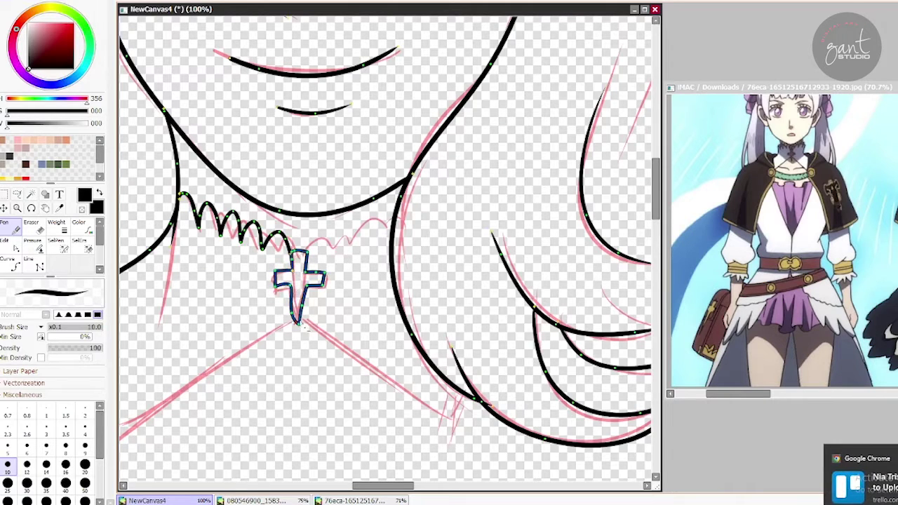
left_click(301, 327)
left_click_drag(299, 328, 300, 328)
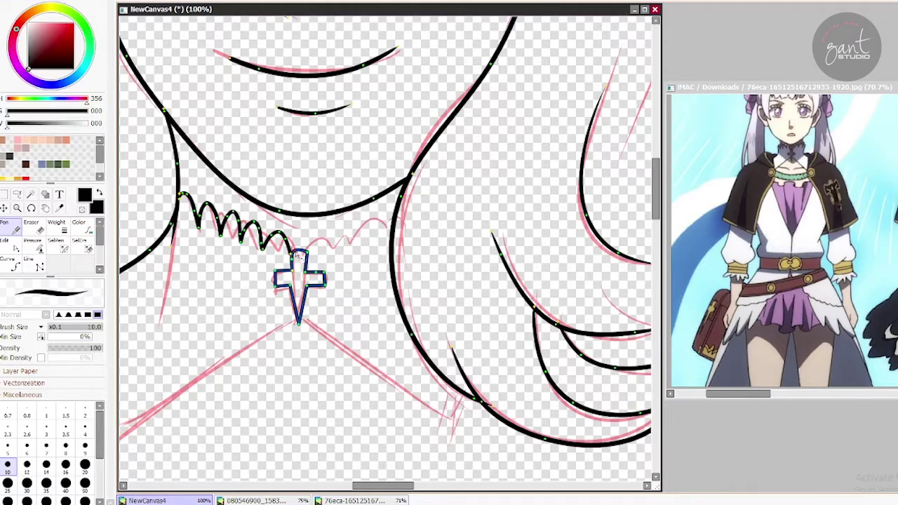
key("ctrl")
- Ink the remaining scalloped ruffle from the top of the cross to the hair on the raised-hand side
left_click_drag(284, 273, 358, 148)
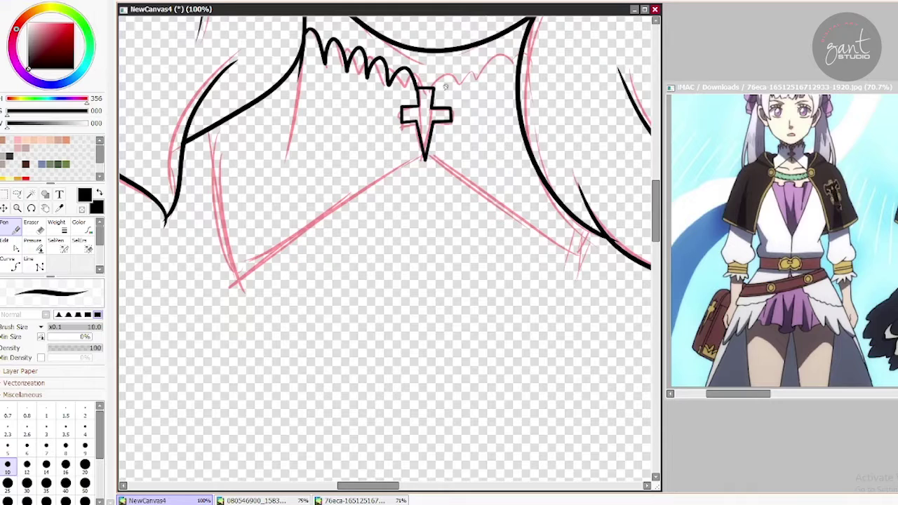
mouse_move(451, 84)
left_mouse_down()
mouse_move(440, 80)
mouse_move(519, 60)
mouse_move(536, 68)
left_mouse_up()
left_click_drag(446, 98, 501, 99)
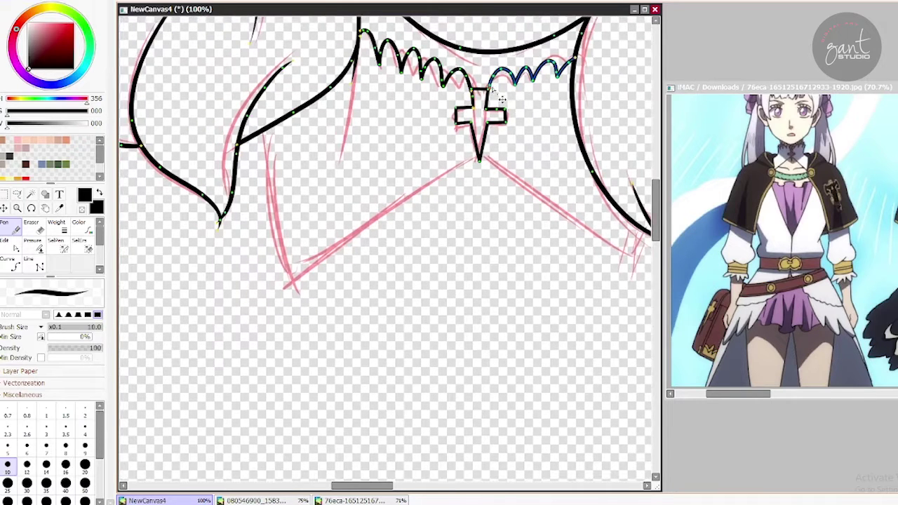
key("ctrl")
- Ink both collar flaps spreading from the tip of the cross, including their short outer edges up to the hair
left_click_drag(435, 130, 458, 118)
left_click_drag(503, 148, 315, 274)
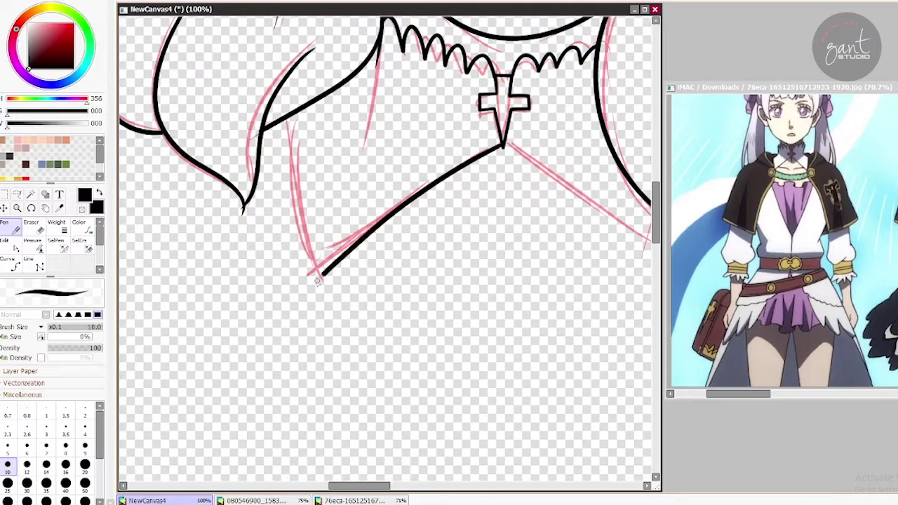
mouse_move(288, 117)
left_mouse_down()
mouse_move(295, 202)
mouse_move(322, 280)
left_mouse_up()
key("ctrl")
left_click_drag(551, 200, 375, 181)
left_click_drag(482, 229, 482, 232)
key("ctrl")
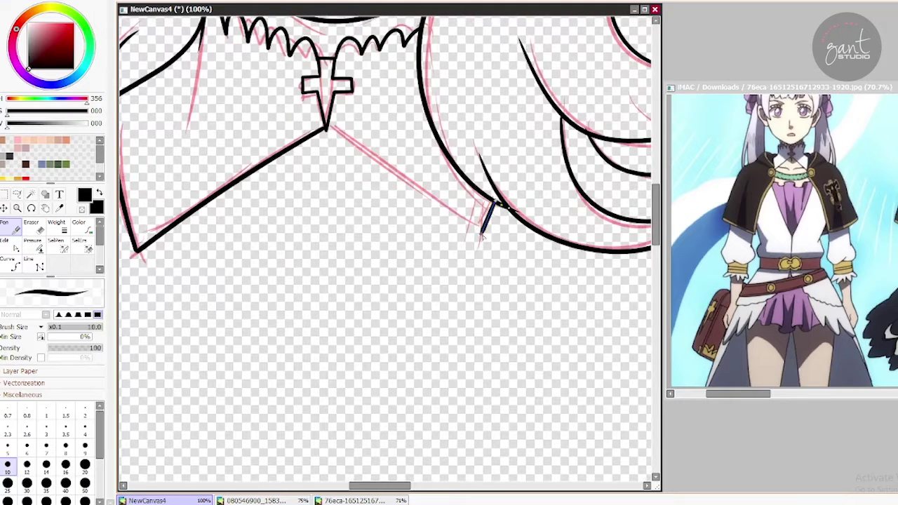
mouse_move(325, 129)
left_mouse_down()
mouse_move(430, 213)
mouse_move(463, 233)
mouse_move(483, 231)
left_mouse_up()
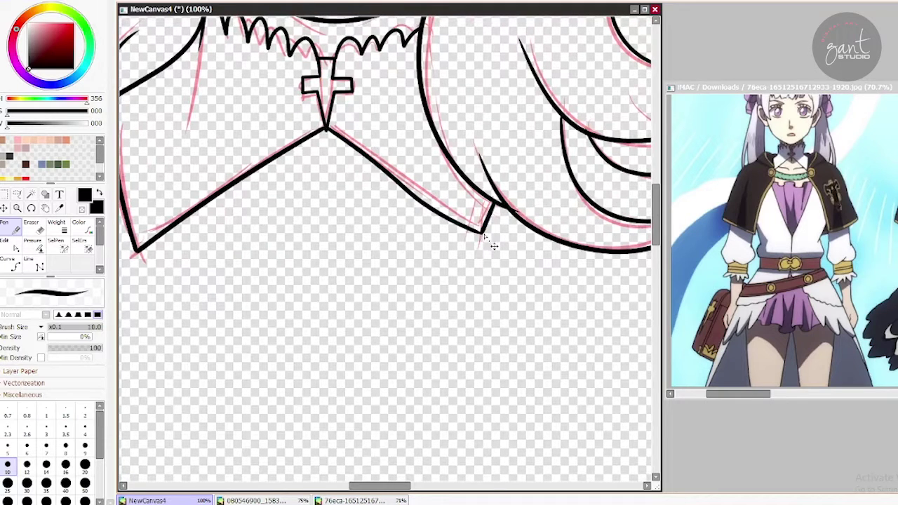
- Ink the eye on the raised-hand side: upper and lower lid lines, round iris and eyelashes
left_click_drag(424, 200, 435, 171)
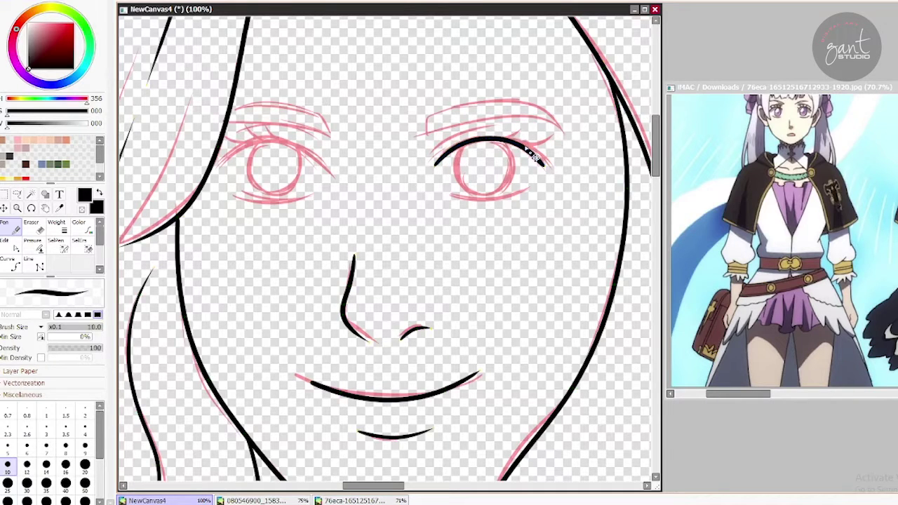
left_click_drag(452, 199, 527, 189)
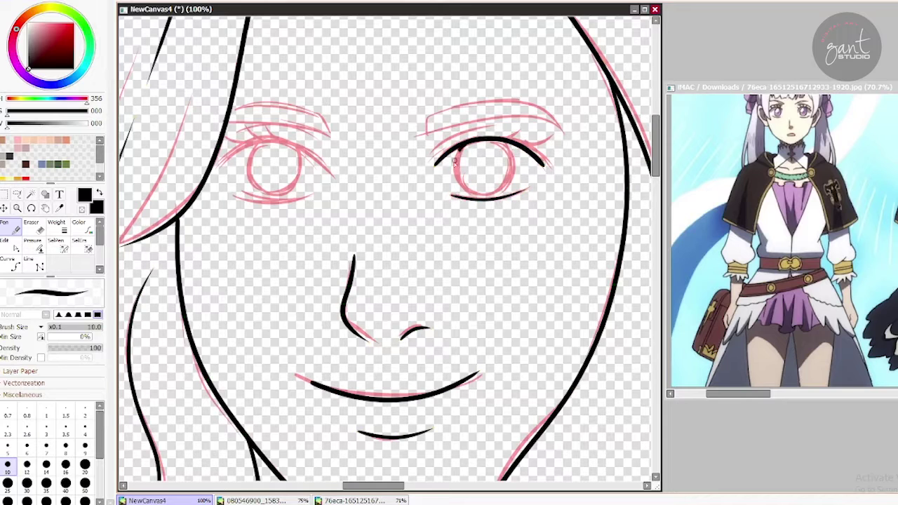
mouse_move(454, 161)
left_mouse_down()
mouse_move(509, 163)
mouse_move(499, 190)
mouse_move(493, 138)
mouse_move(541, 127)
left_mouse_up()
key("ctrl+z")
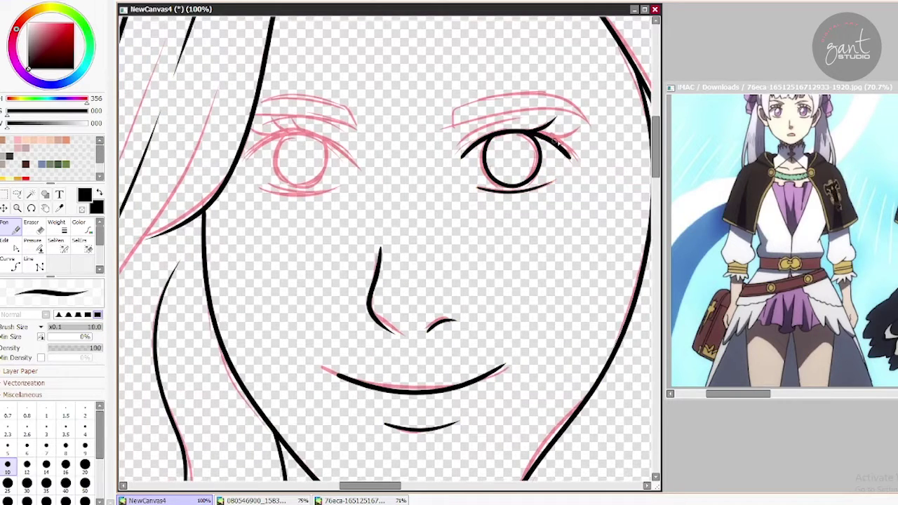
- Ink the closed outline of the eyebrow above the finished eye, tapering to a point at its outer end
left_click_drag(465, 125, 601, 124)
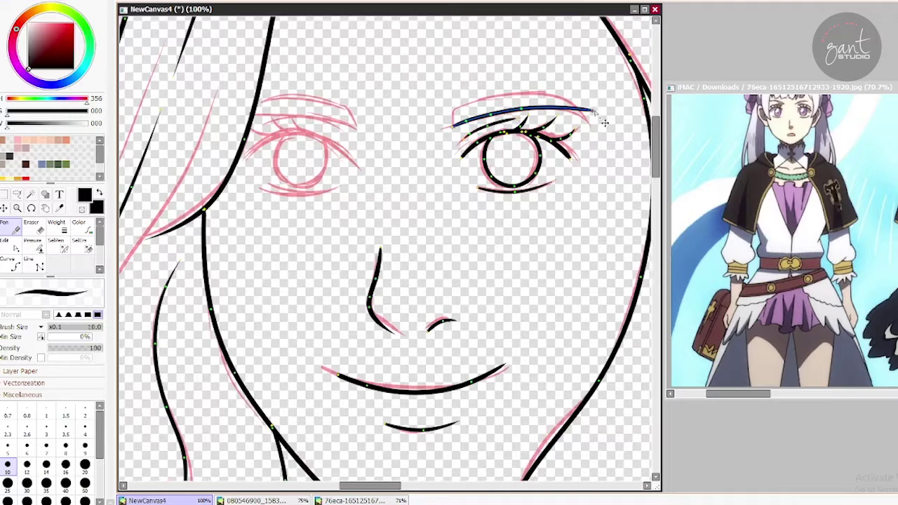
left_click(454, 125)
left_click(505, 96)
left_click(588, 118)
key("Return")
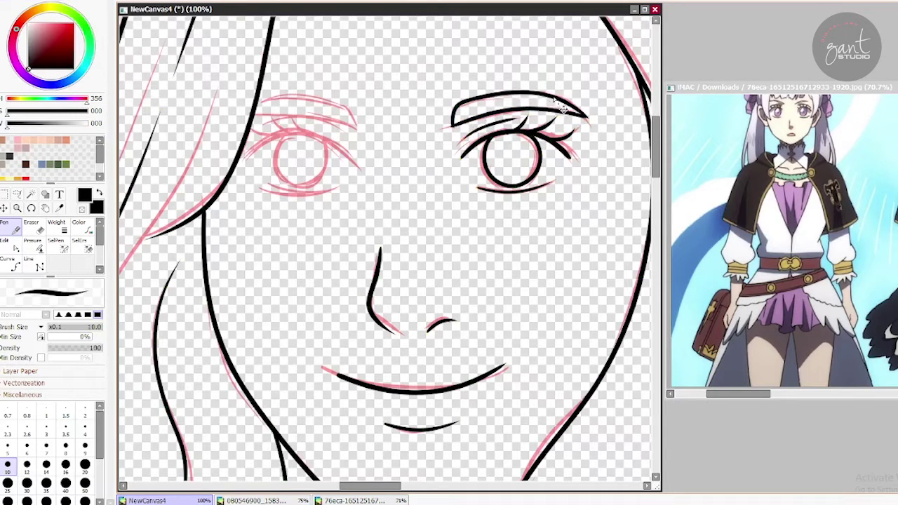
- Duplicate the inked eye paths and place a mirrored copy over the other sketched eye
mouse_move(561, 214)
left_mouse_down()
mouse_move(659, 204)
mouse_move(549, 214)
mouse_move(538, 229)
mouse_move(400, 82)
mouse_move(442, 153)
mouse_move(231, 157)
mouse_move(268, 164)
left_mouse_up()
key("ctrl+t")
key("Return")
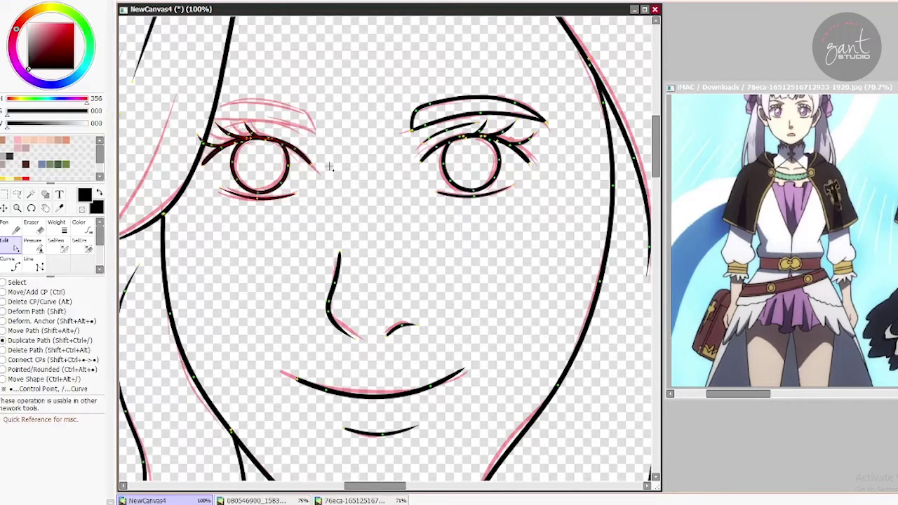
key("n")
key("ctrl")
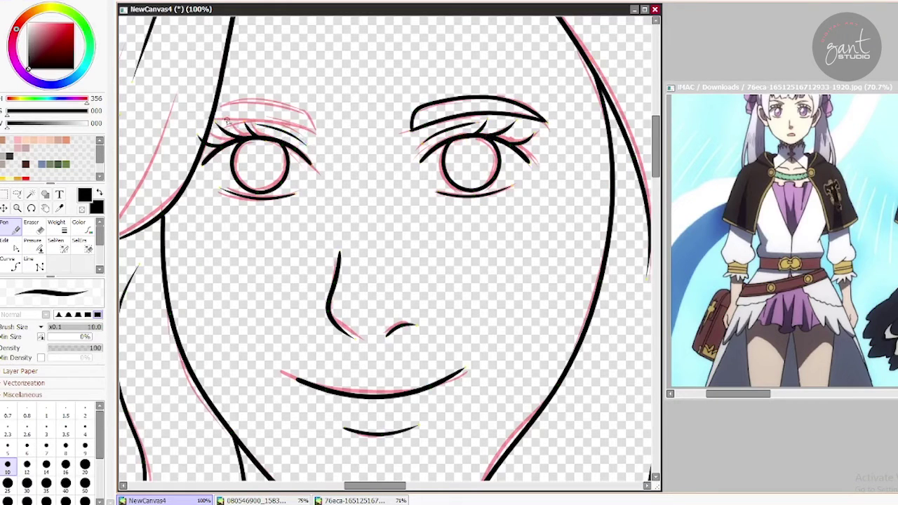
- Ink the second eyebrow's outline over the sketch, with its outer end meeting the hair strand
left_click_drag(209, 125, 306, 126)
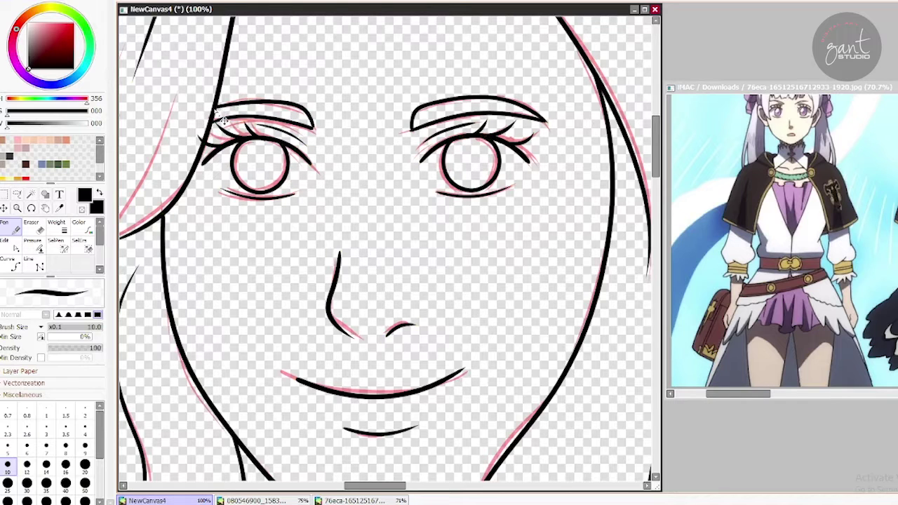
left_click_drag(214, 105, 304, 116)
key("ctrl+z")
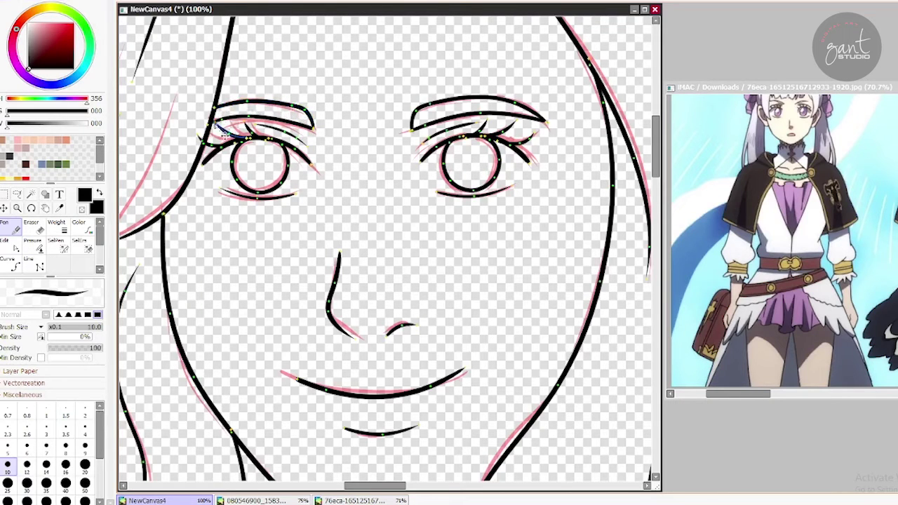
key("ctrl+z")
left_click_drag(212, 124, 313, 128)
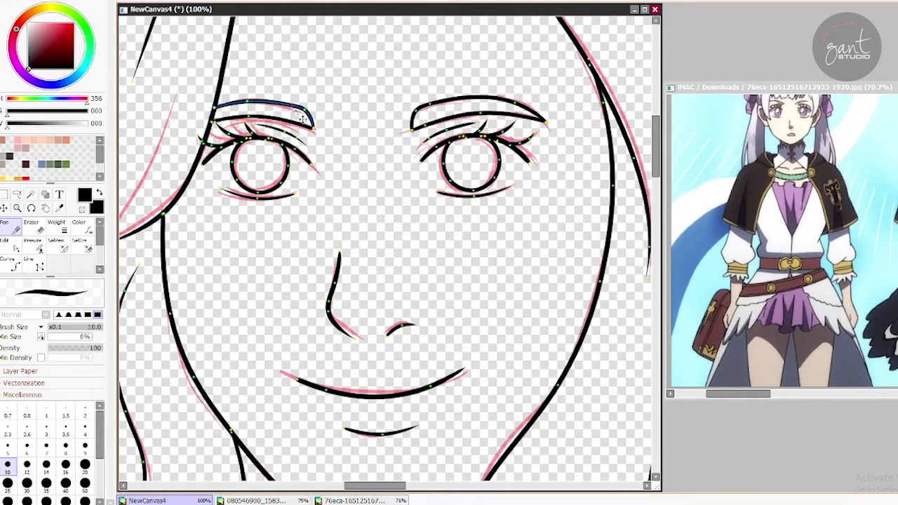
left_click_drag(298, 227, 317, 115)
- Select the face and neck areas with the Magic Wand and fill them with a light peach skin tone
scroll(317, 115, "down", 5)
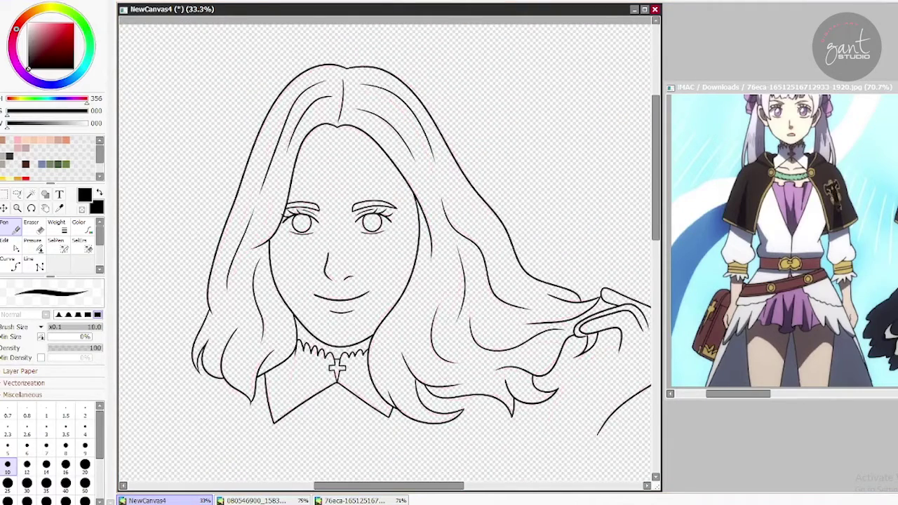
key("w")
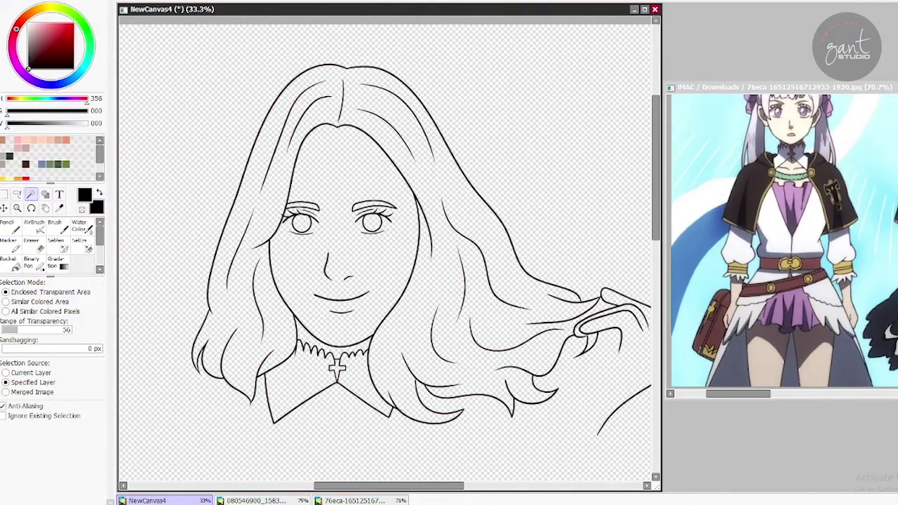
left_click(416, 176)
left_click(373, 275)
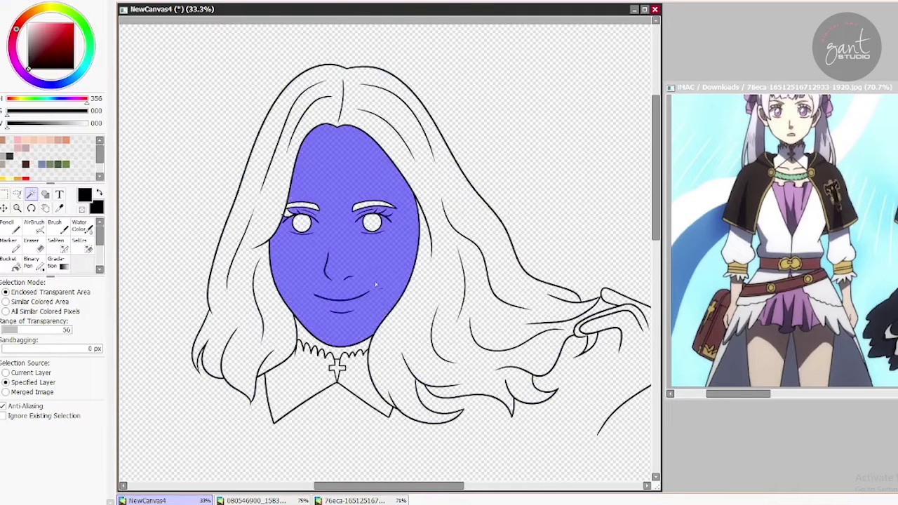
left_click(9, 259)
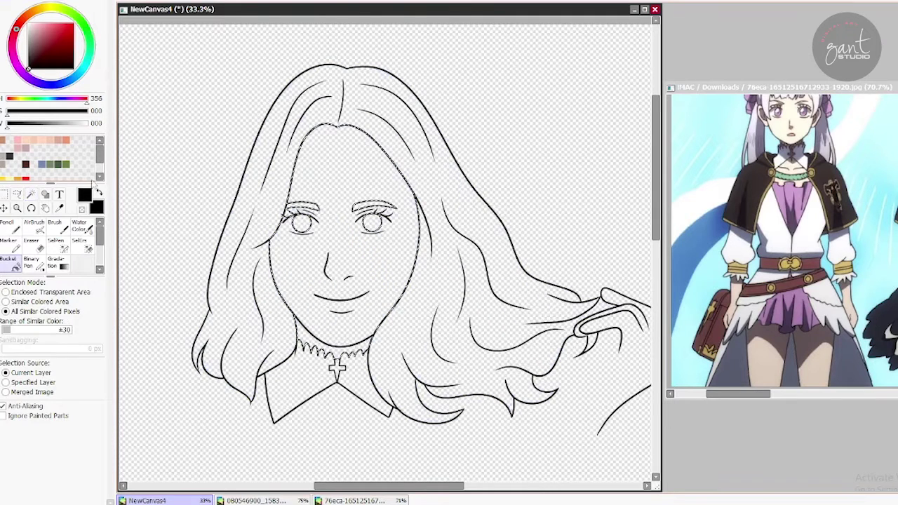
left_click(63, 141)
left_click(351, 161)
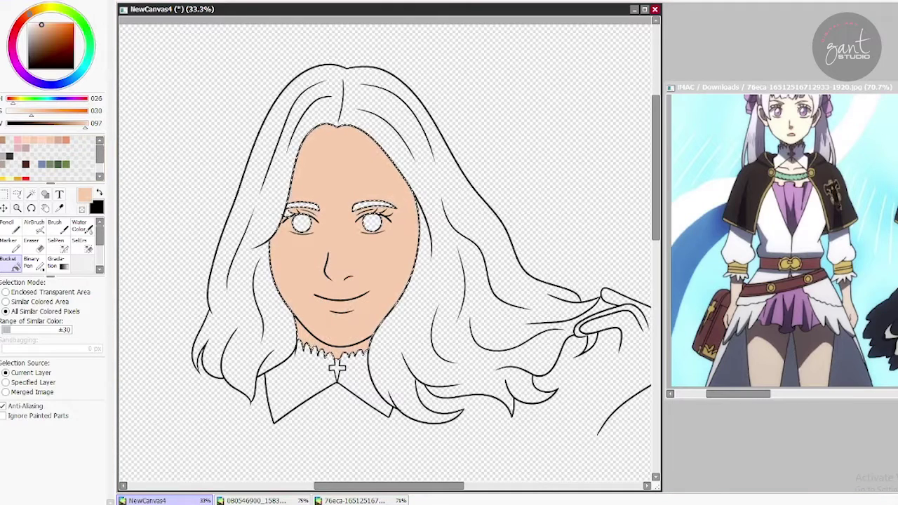
- Shade the neck beneath the chin with a muted pink Pencil at size 100
left_click(8, 225)
left_click(17, 146)
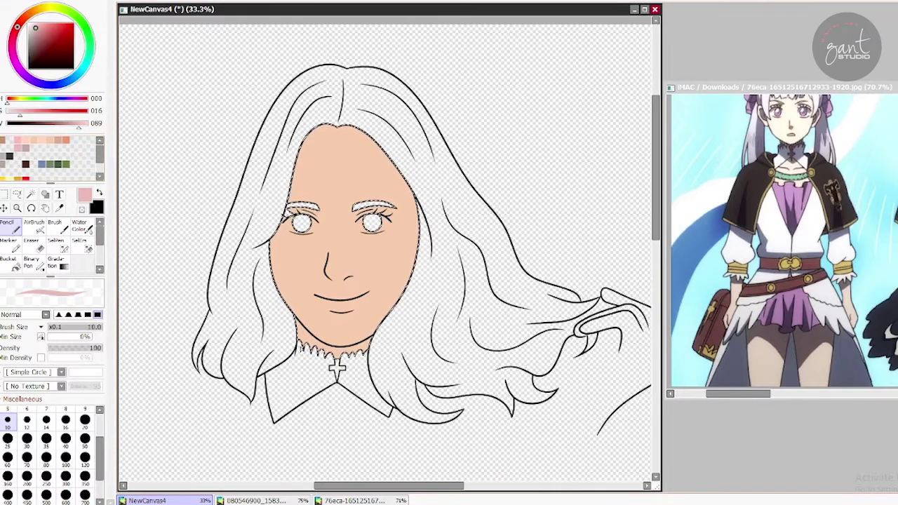
left_click(85, 458)
key("bracketleft")
left_click_drag(291, 322, 347, 377)
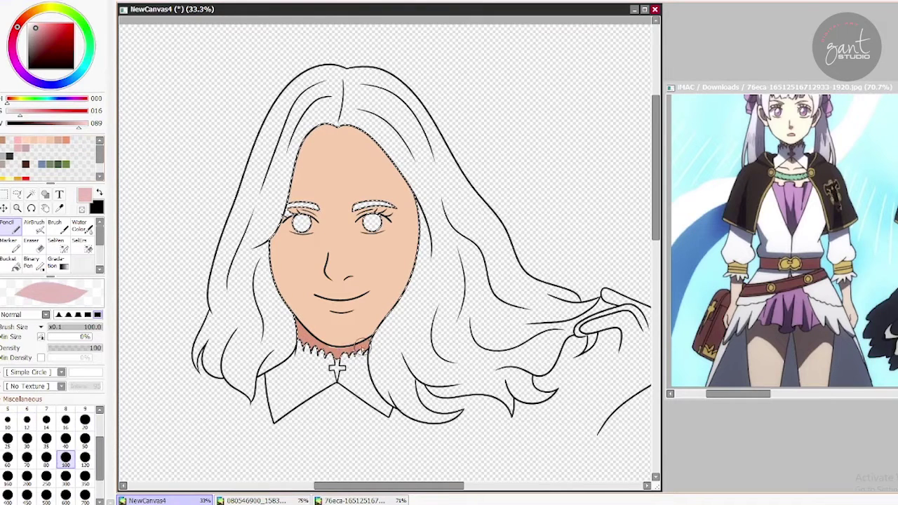
- Shade the underside of the nose and the area beneath the lower lip with the same muted pink
left_click_drag(330, 313, 353, 306)
key("ctrl+z")
left_click_drag(320, 273, 345, 280)
key("ctrl+z")
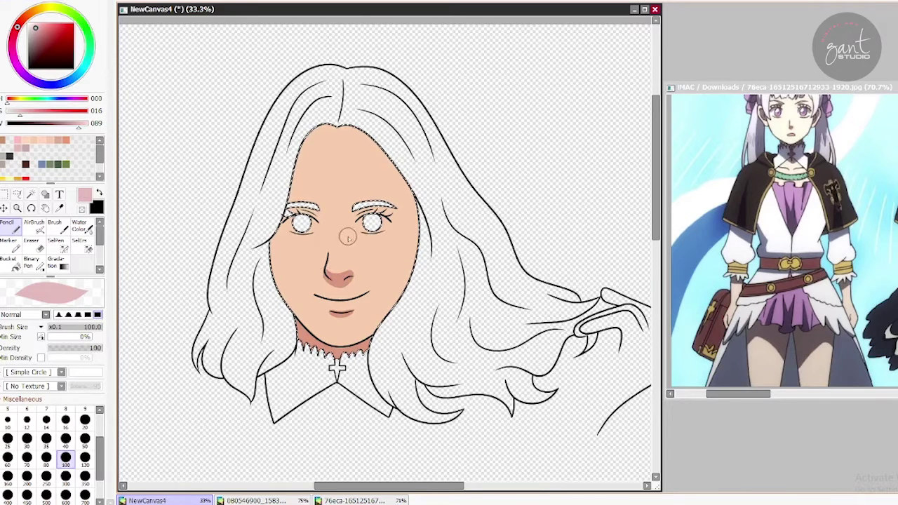
- Clear the selection and set the fill bucket to the light peach skin colour
key("ctrl+d")
left_click(303, 213, "alt")
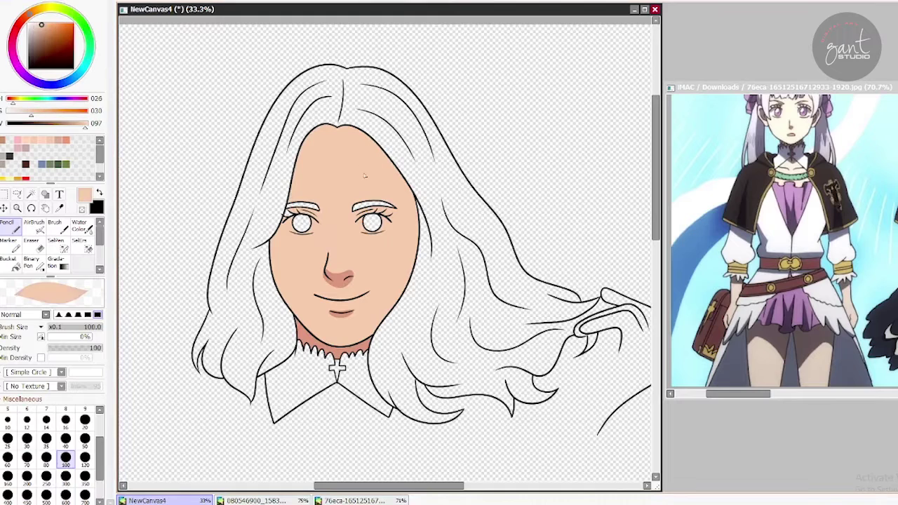
key("w")
key("f")
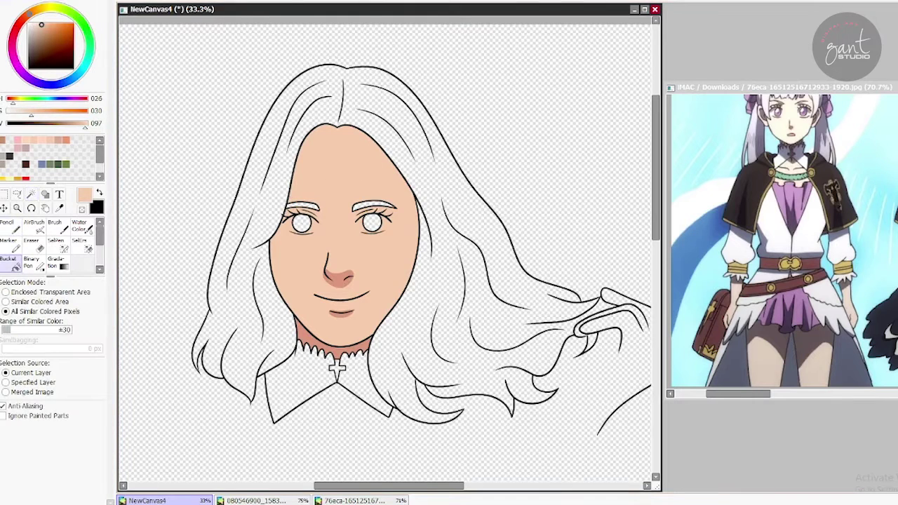
- Shade the forehead and sides of the face along the hairline and beside the nose bridge with muted pink
key("n")
left_click(18, 146)
mouse_move(338, 134)
left_mouse_down()
mouse_move(280, 214)
mouse_move(272, 249)
mouse_move(338, 128)
mouse_move(356, 130)
mouse_move(425, 246)
left_mouse_up()
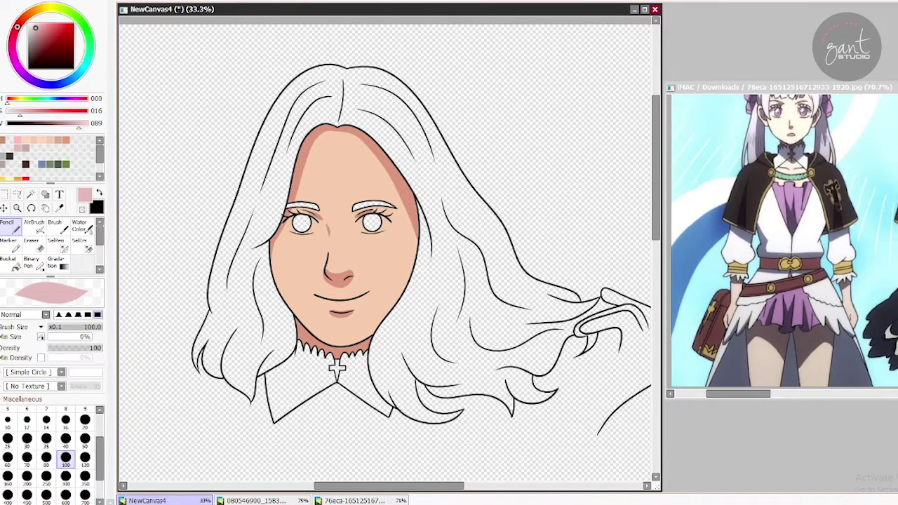
- Select the whole hair area and both eyebrows and fill them with dark brown (hue 27, saturation 10, brightness 20)
key("w")
left_click(353, 98)
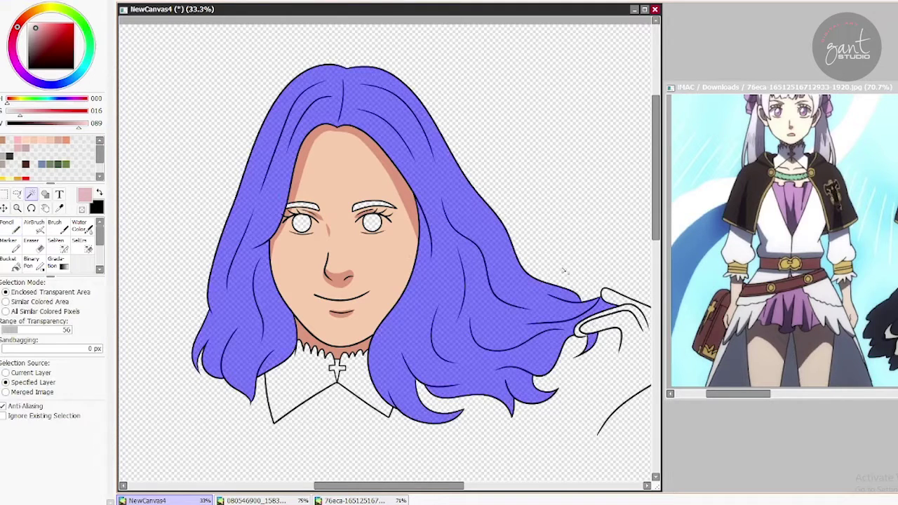
left_click(14, 149)
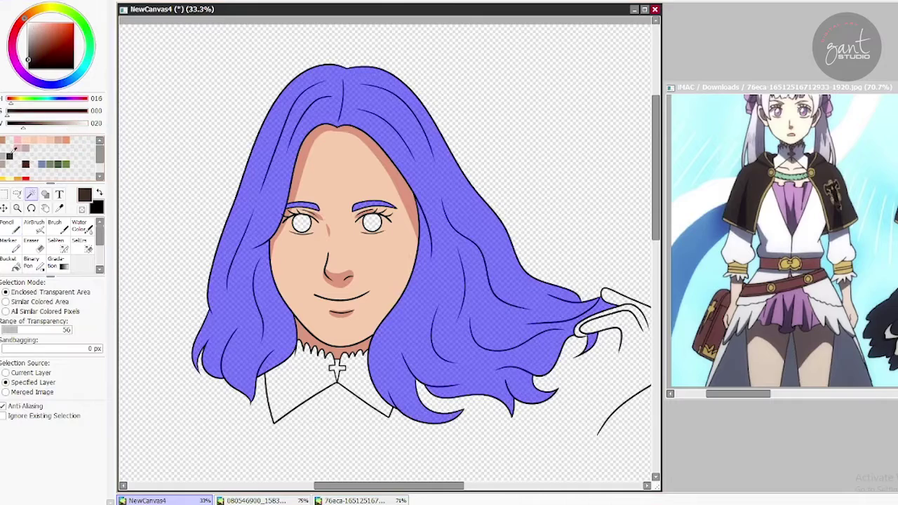
left_click(14, 111)
left_click(13, 98)
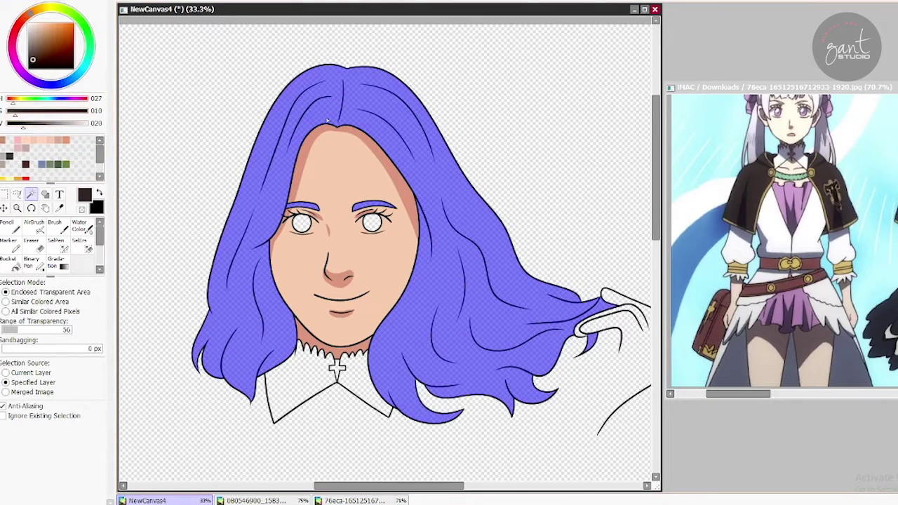
key("ctrl+f")
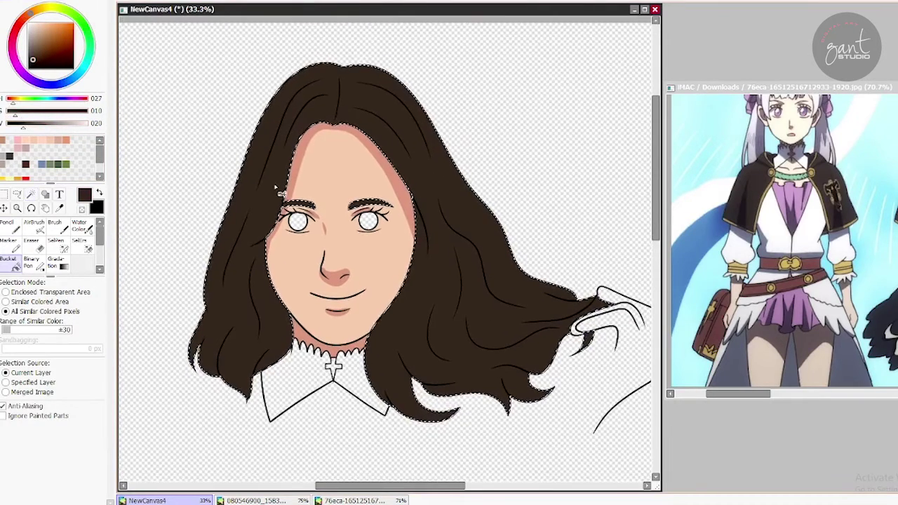
left_click(9, 260)
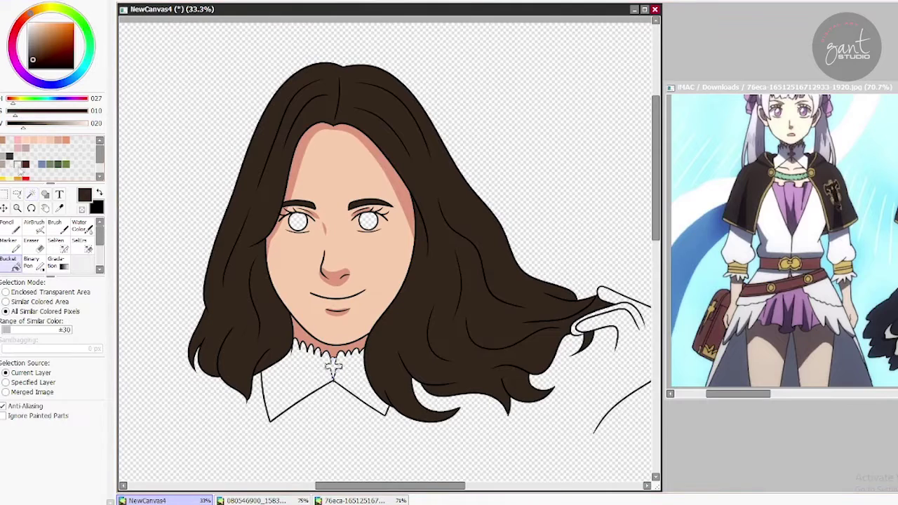
- Fill the cross on the collar with muted gold (hue 39, saturation 38, brightness 89)
left_click(20, 176)
left_click(86, 123)
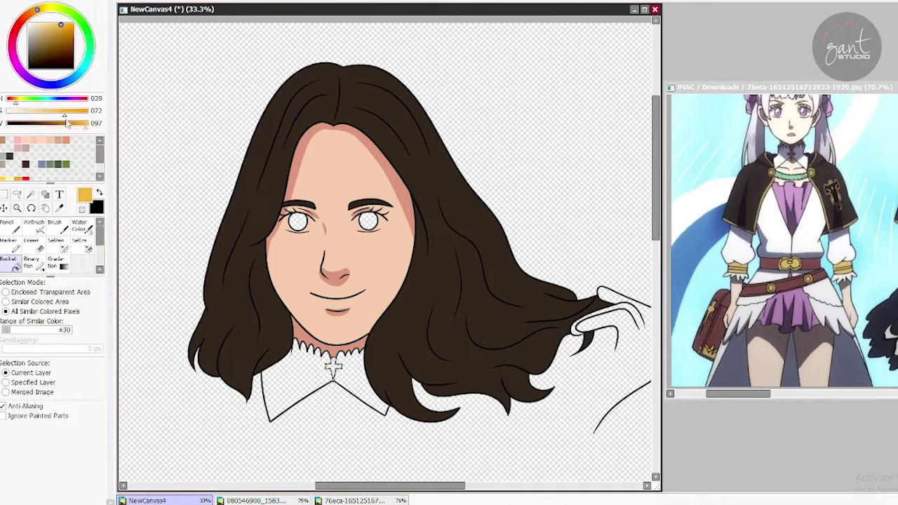
left_click(48, 111)
left_click(83, 124)
left_click(37, 111)
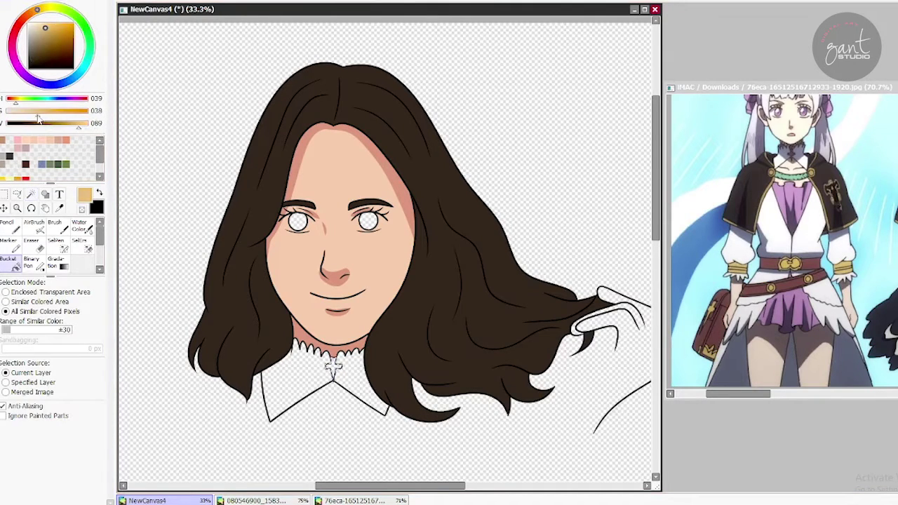
key("ctrl+z")
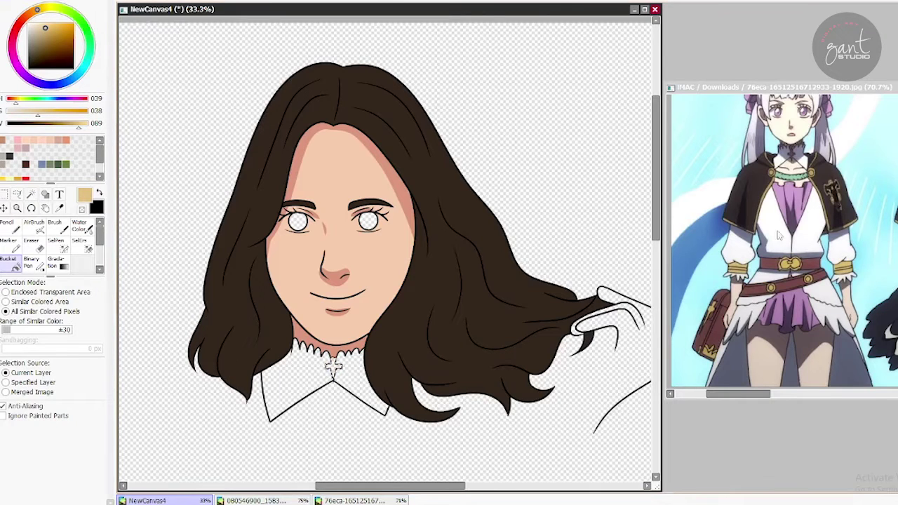
- Select both halves of the collar, fill them with pure white and clear the selection
left_click(30, 194)
left_click(295, 392)
left_click(359, 384)
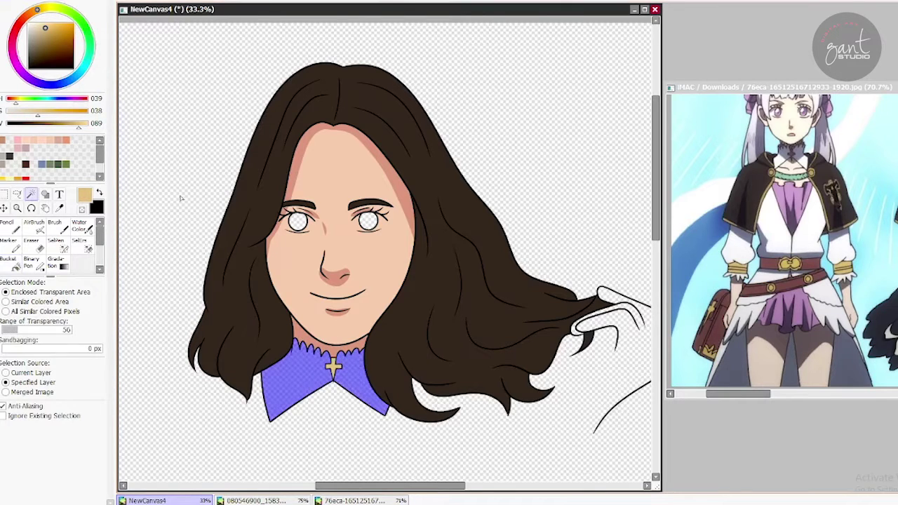
left_click(8, 263)
left_click(28, 22)
key("ctrl+d")
- Paint the whites of both eyes with a white Pencil inside a selection of the face, then deselect
left_click(30, 194)
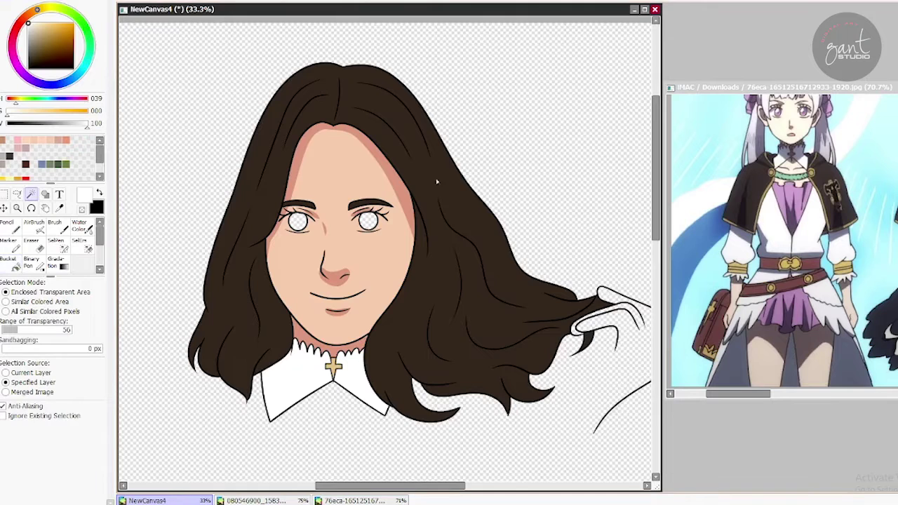
left_click(337, 168)
scroll(281, 214, "up", 1)
key("n")
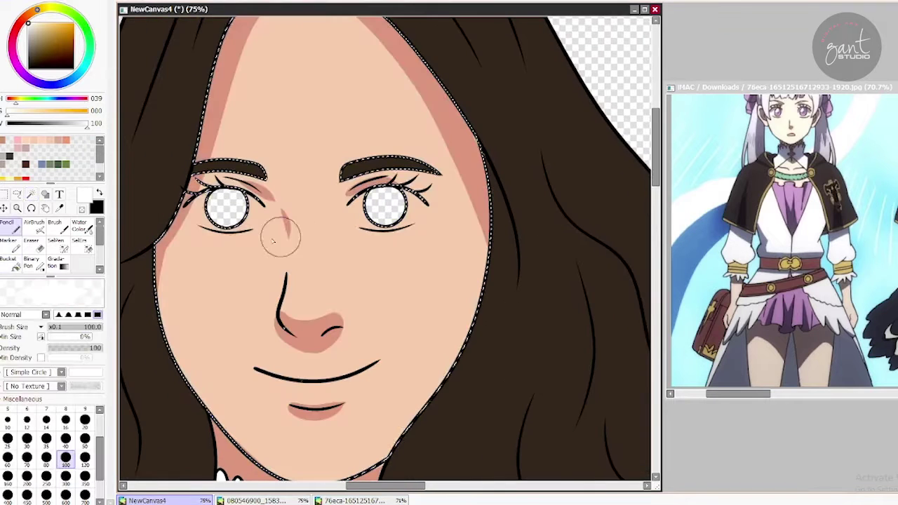
mouse_move(186, 214)
left_mouse_down()
mouse_move(230, 228)
mouse_move(200, 214)
mouse_move(238, 210)
mouse_move(245, 231)
mouse_move(258, 223)
left_mouse_up()
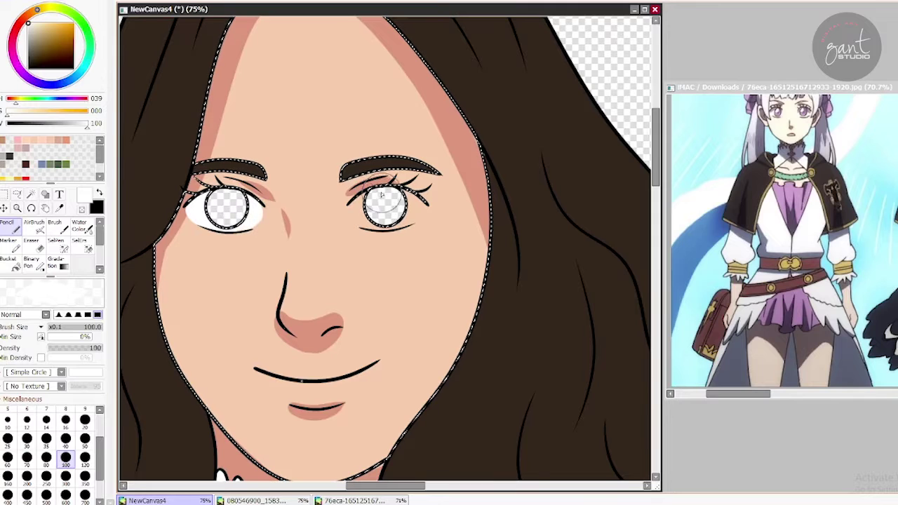
mouse_move(383, 198)
left_mouse_down()
mouse_move(396, 216)
mouse_move(371, 198)
mouse_move(352, 215)
mouse_move(396, 225)
mouse_move(365, 200)
mouse_move(379, 220)
mouse_move(401, 213)
left_mouse_up()
key("ctrl+d")
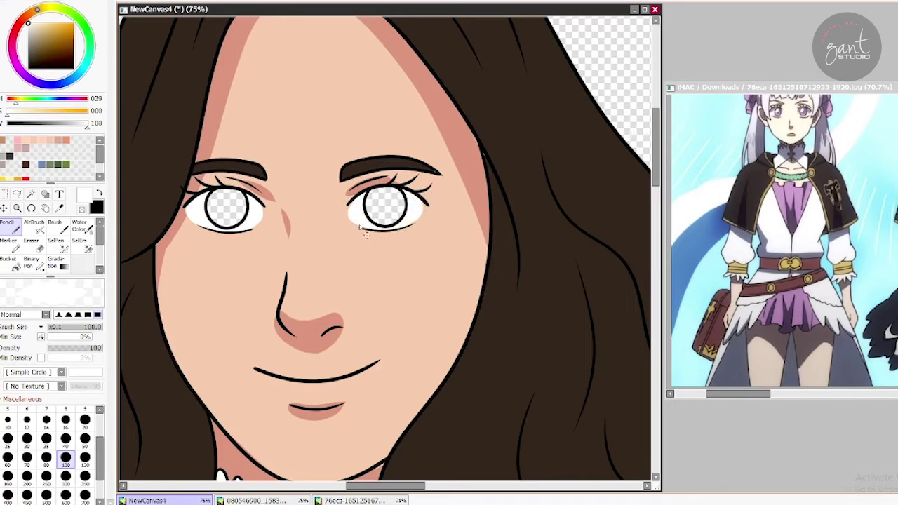
- Select both irises, fill them with dark reddish brown (hue 16, saturation 25, brightness 32) and deselect
key("w")
left_click(226, 207)
left_click(385, 207)
key("g")
left_click(384, 207)
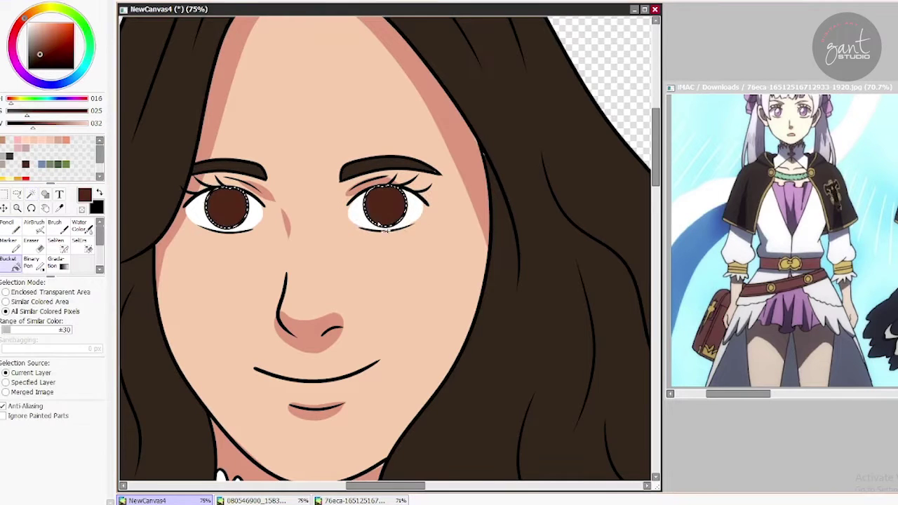
key("ctrl+d")
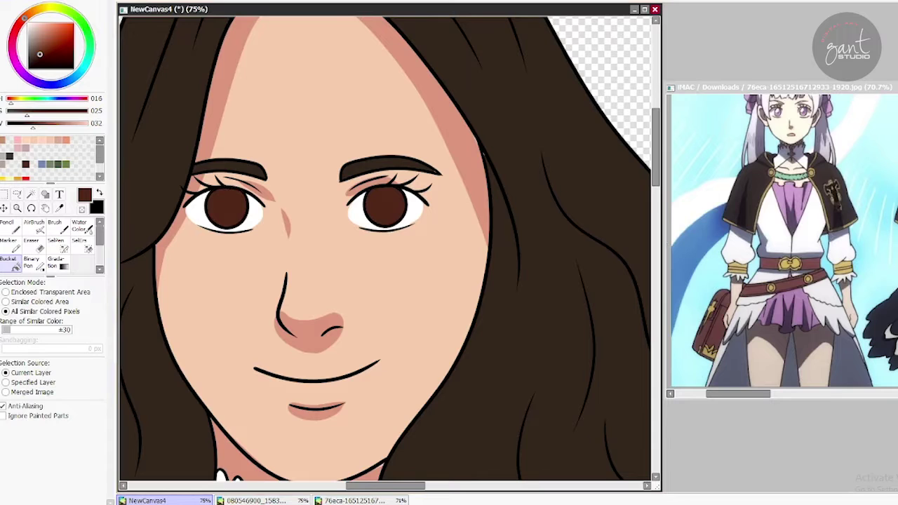
- Shade the hair beside the left side of the face and its lower locks with a neutral grey Pencil, brightness 70
key("ctrl+minus")
left_click(7, 226)
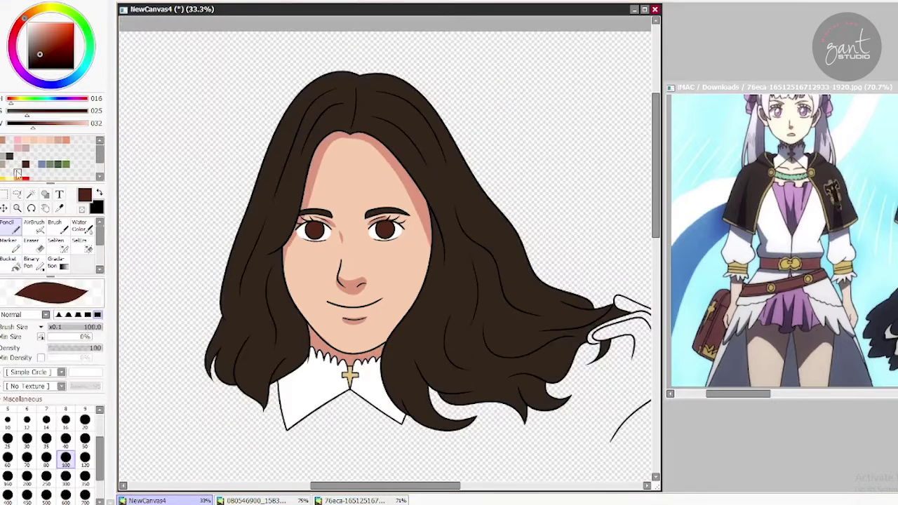
left_click(28, 37)
mouse_move(354, 137)
left_mouse_down()
mouse_move(304, 170)
mouse_move(266, 256)
mouse_move(289, 237)
mouse_move(264, 377)
left_mouse_up()
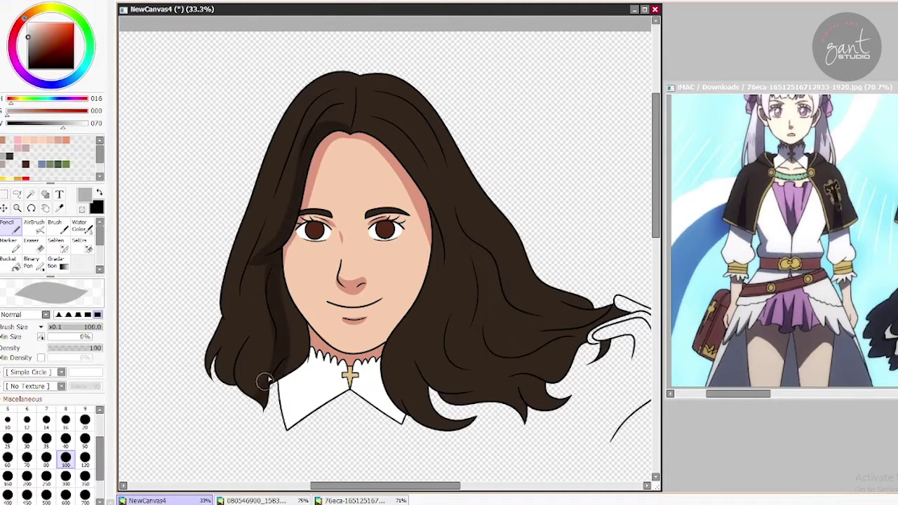
left_click_drag(287, 300, 303, 358)
mouse_move(272, 283)
left_mouse_down()
mouse_move(251, 383)
mouse_move(264, 338)
mouse_move(272, 404)
left_mouse_up()
mouse_move(246, 321)
left_mouse_down()
mouse_move(251, 391)
mouse_move(263, 314)
mouse_move(251, 296)
mouse_move(232, 393)
mouse_move(233, 326)
mouse_move(253, 315)
left_mouse_up()
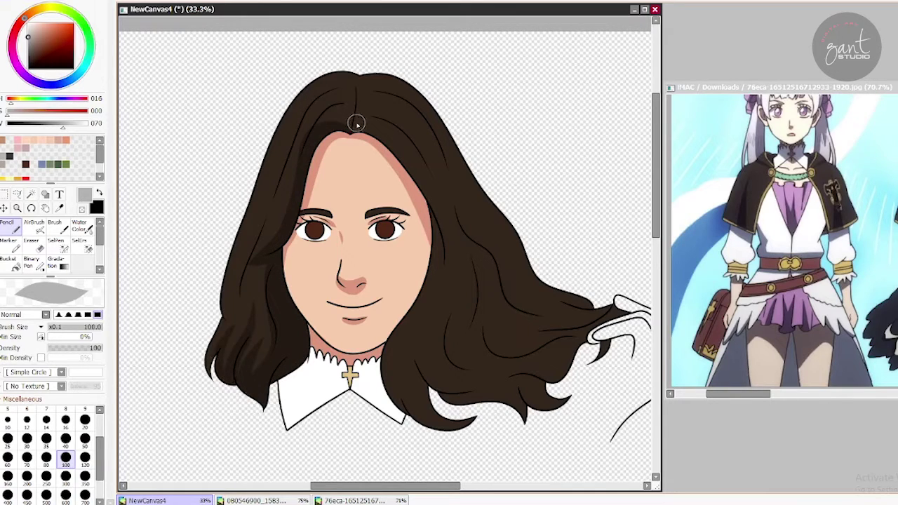
- Shade the strands running from the parting down the left side of the hair, undoing stray strokes
mouse_move(356, 123)
left_mouse_down()
mouse_move(357, 89)
mouse_move(350, 142)
mouse_move(322, 125)
mouse_move(329, 140)
mouse_move(342, 103)
mouse_move(295, 206)
mouse_move(335, 103)
mouse_move(314, 105)
mouse_move(238, 260)
left_mouse_up()
key("ctrl+z")
mouse_move(308, 113)
left_mouse_down()
mouse_move(234, 290)
mouse_move(171, 245)
mouse_move(170, 289)
mouse_move(179, 261)
mouse_move(185, 287)
left_mouse_up()
key("ctrl+z")
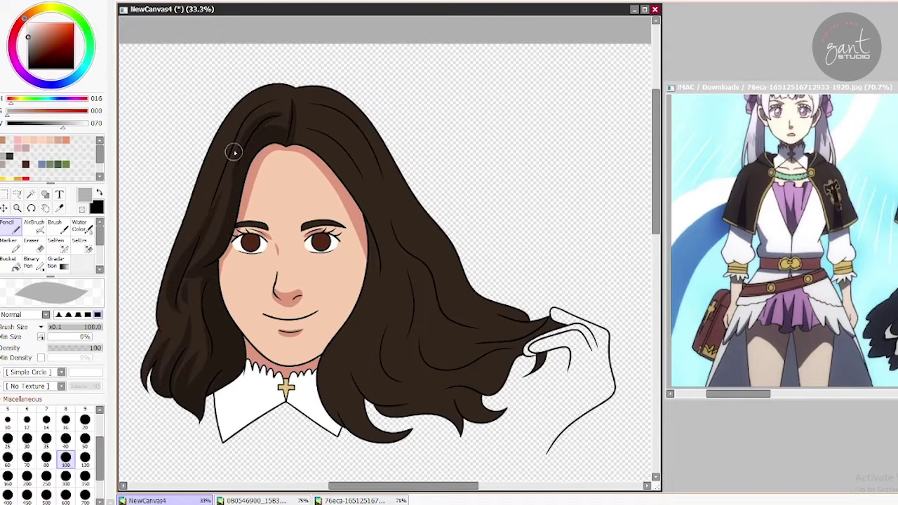
- Shade the hair along the right side of the face down to the curled tips beside the collar
left_click_drag(255, 204, 187, 177)
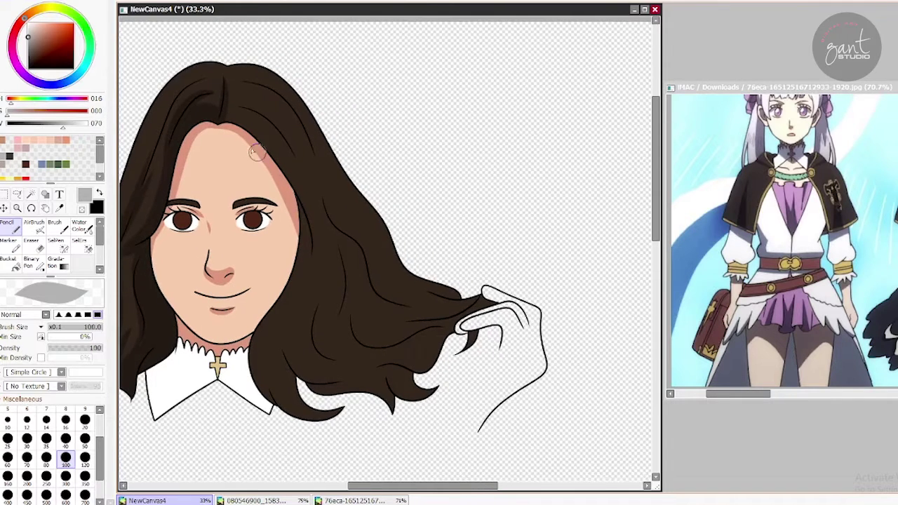
left_click_drag(296, 225, 301, 401)
left_click_drag(307, 232, 300, 376)
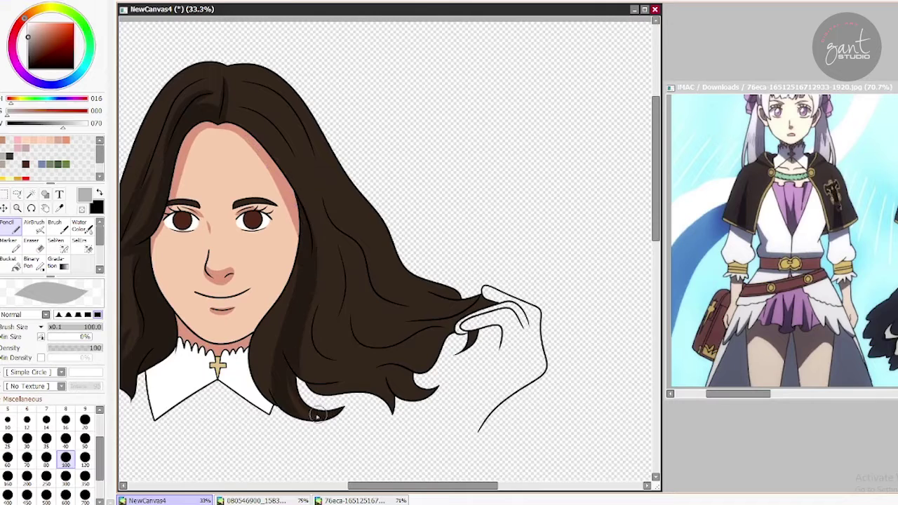
mouse_move(304, 280)
left_mouse_down()
mouse_move(263, 379)
mouse_move(245, 316)
mouse_move(191, 278)
left_mouse_up()
left_click_drag(259, 351, 314, 359)
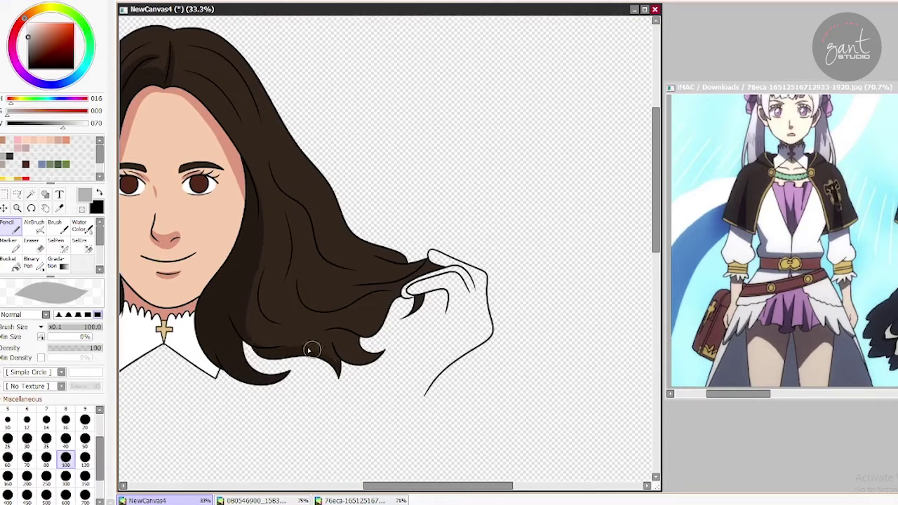
- Shade the undersides of the wavy lower locks leading to the raised hand, undoing unwanted strokes
left_click_drag(266, 288, 355, 333)
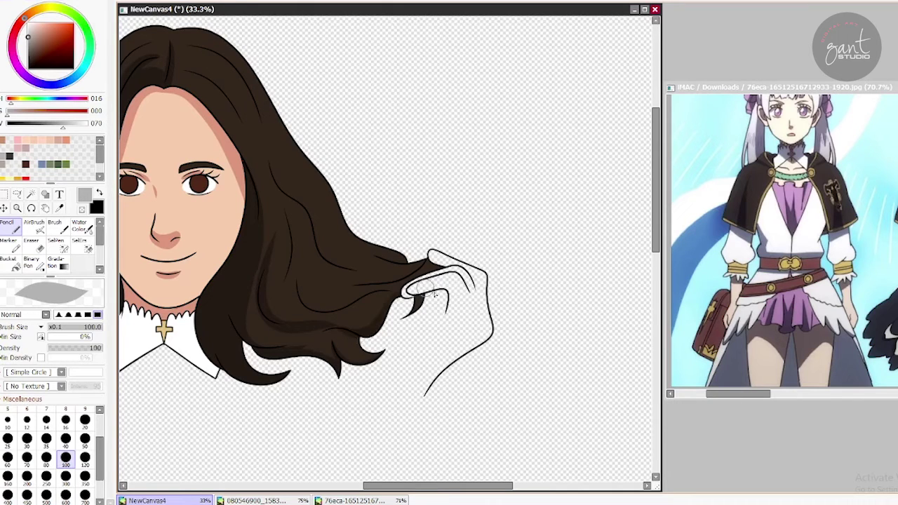
left_click_drag(311, 313, 369, 280)
key("ctrl+z")
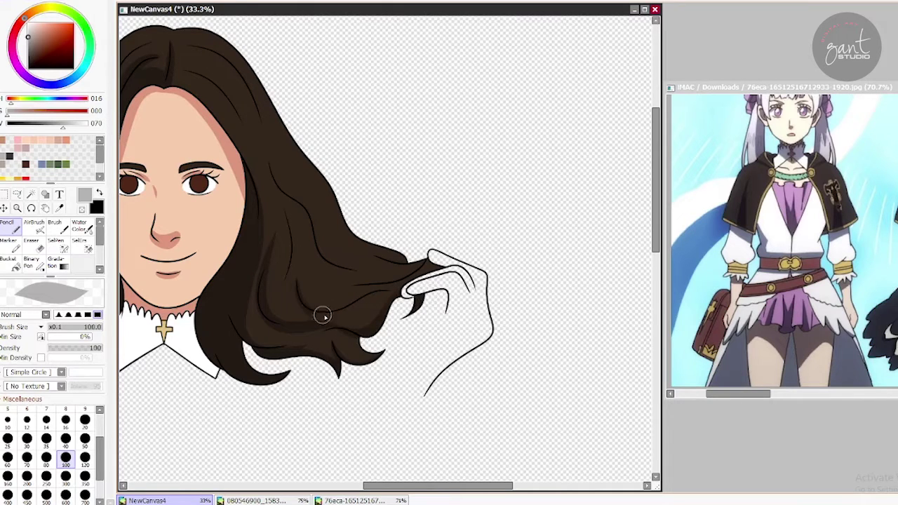
left_click_drag(321, 315, 341, 294)
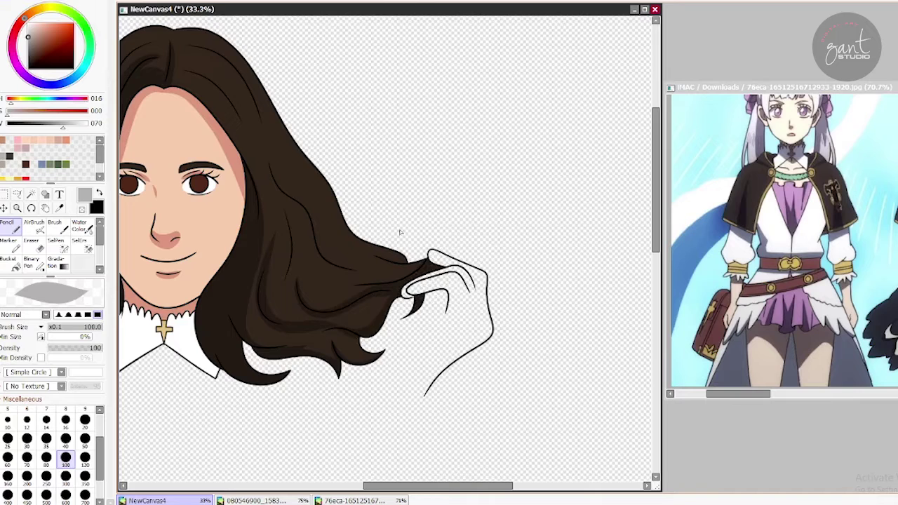
key("ctrl+z")
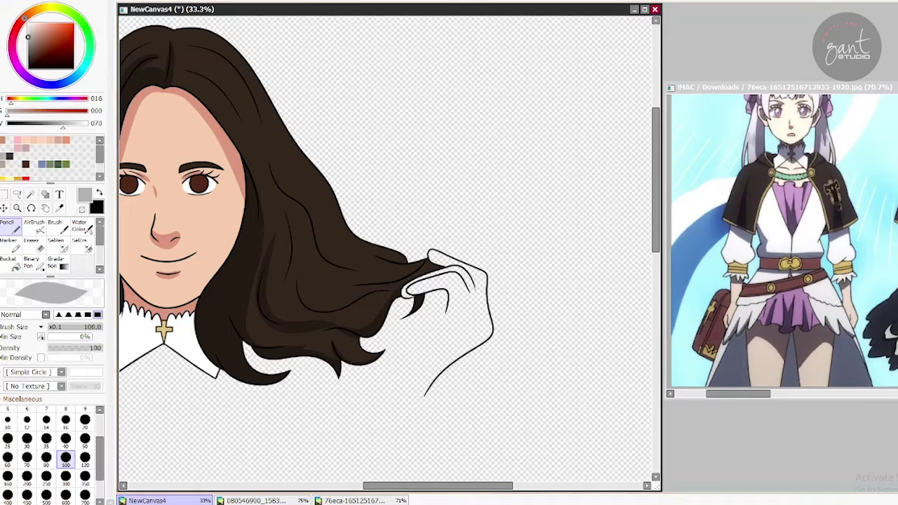
- Tidy the hair where it meets the raised hand and clear the brown fill from the gap between hair tip and fingers
scroll(456, 323, "up", 3)
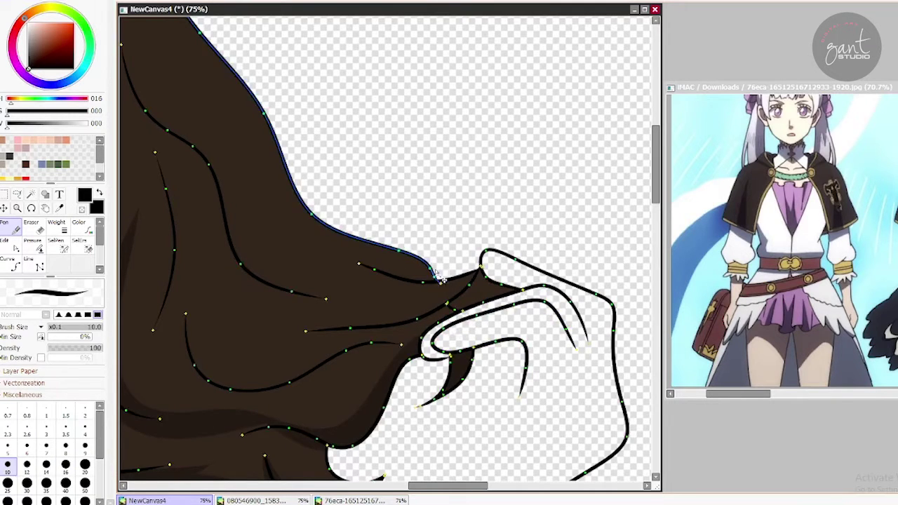
scroll(437, 279, "down", 1)
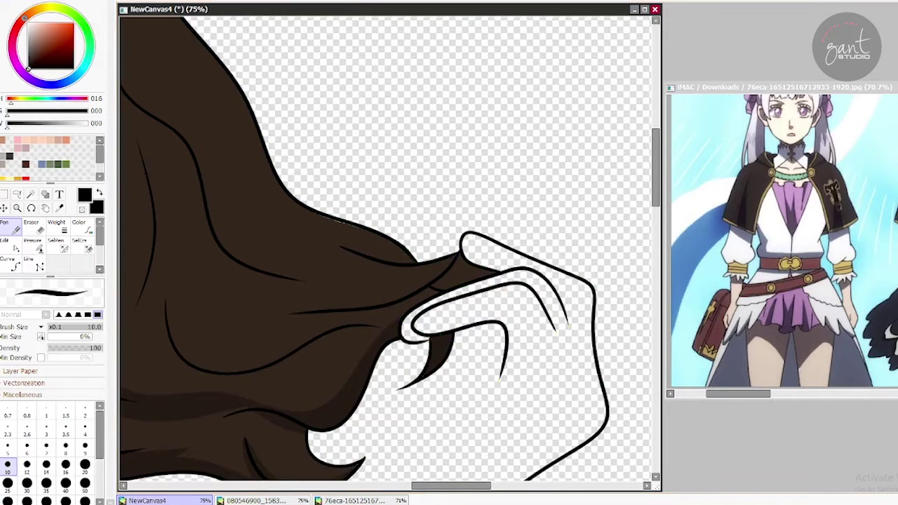
key("w")
left_click(458, 285)
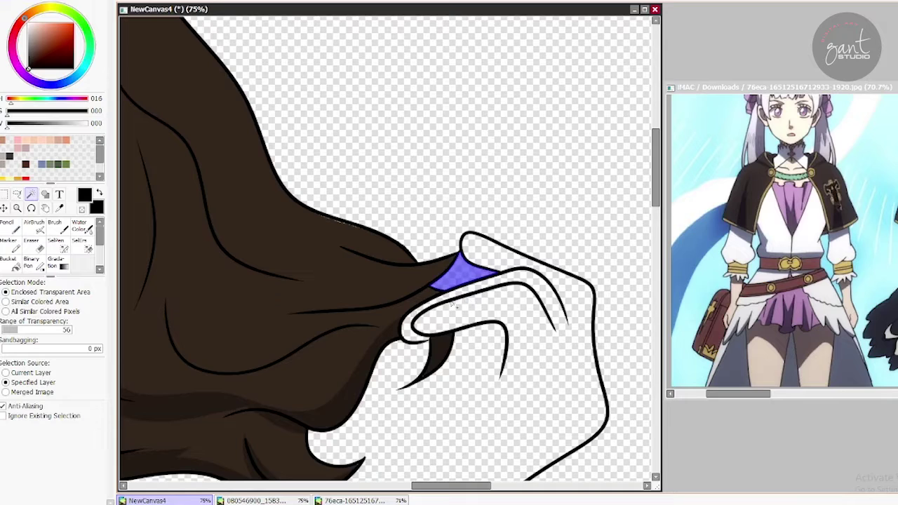
key("ctrl+d")
- Sample the dark brown of the hair and fill the thin unpainted gap along its outer outline near the hand
left_click(316, 265, "alt")
left_click(317, 260)
key("n")
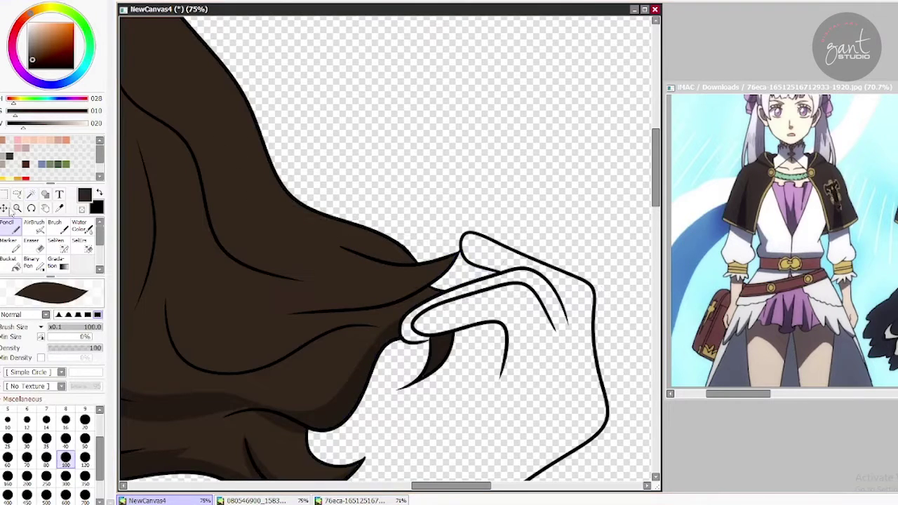
- Shade the upper and middle locks flowing towards the raised hand with the neutral grey Pencil
left_click(8, 155)
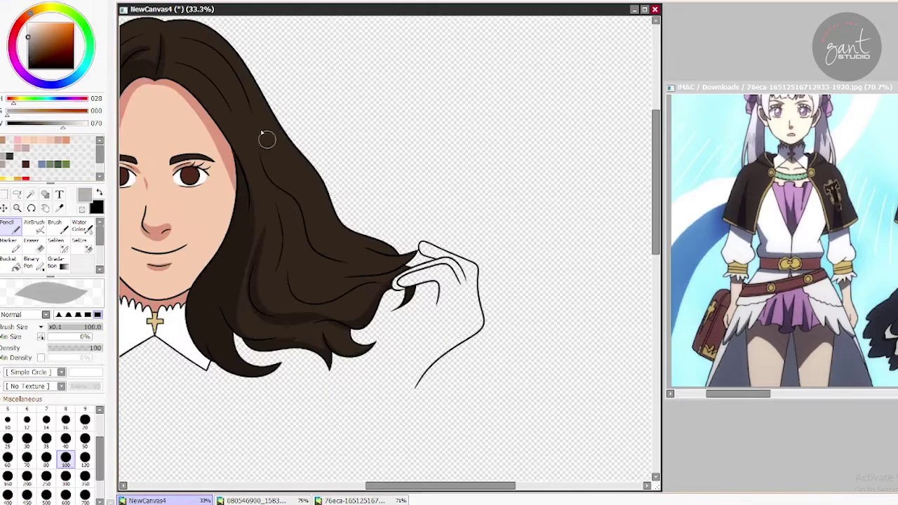
left_click_drag(267, 138, 301, 255)
left_click_drag(278, 206, 355, 260)
mouse_move(271, 271)
left_mouse_down()
mouse_move(294, 247)
mouse_move(357, 281)
left_mouse_up()
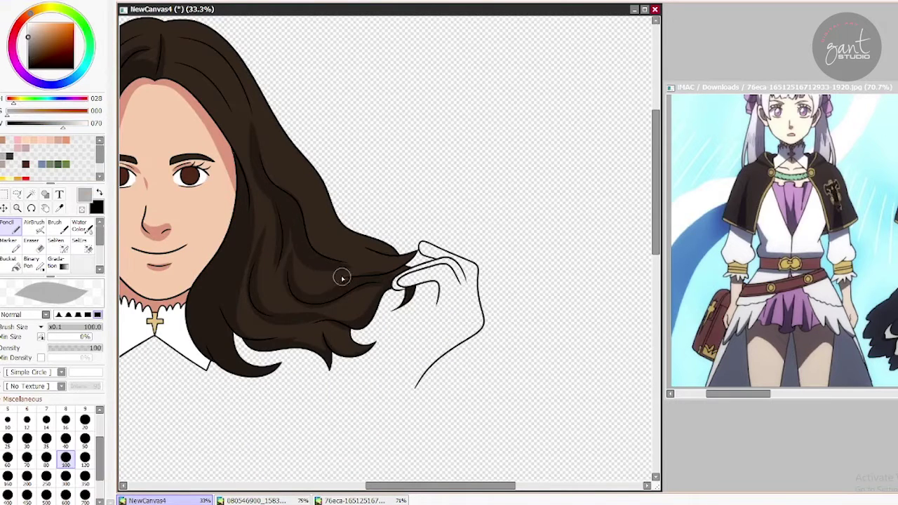
mouse_move(333, 235)
left_mouse_down()
mouse_move(510, 271)
mouse_move(496, 278)
left_mouse_up()
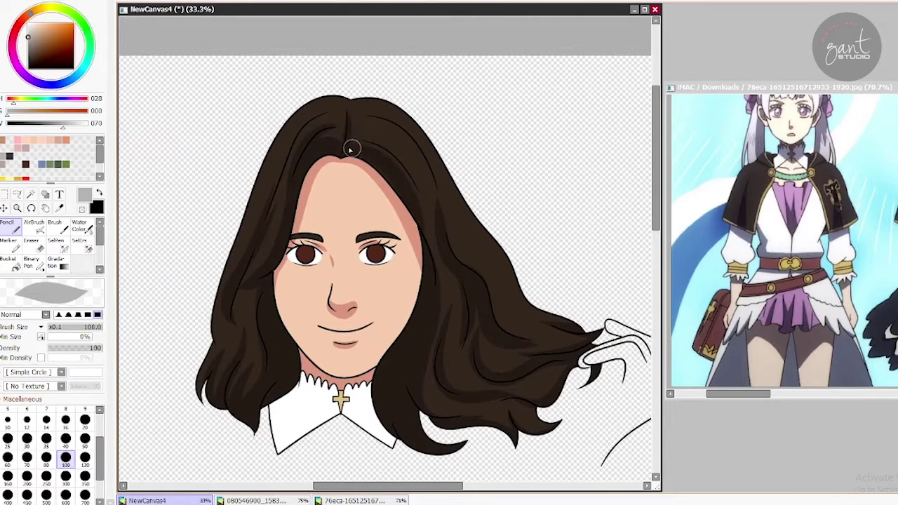
- Shade the crown on both sides of the parting and the upper part of both eyes with the grey Pencil
mouse_move(362, 125)
left_mouse_down()
mouse_move(422, 217)
mouse_move(391, 152)
mouse_move(403, 158)
mouse_move(429, 260)
left_mouse_up()
key("ctrl+z")
left_click_drag(409, 197, 444, 214)
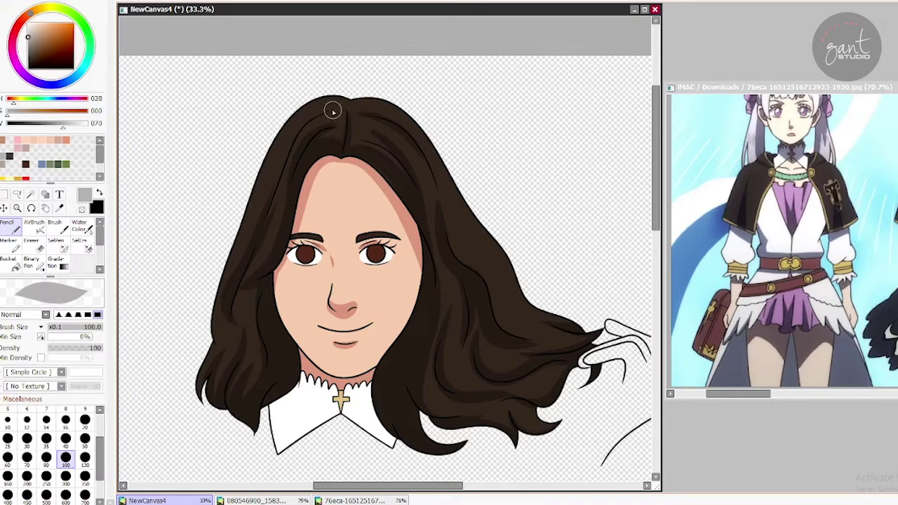
left_click_drag(292, 215, 316, 150)
left_click_drag(313, 188, 426, 186)
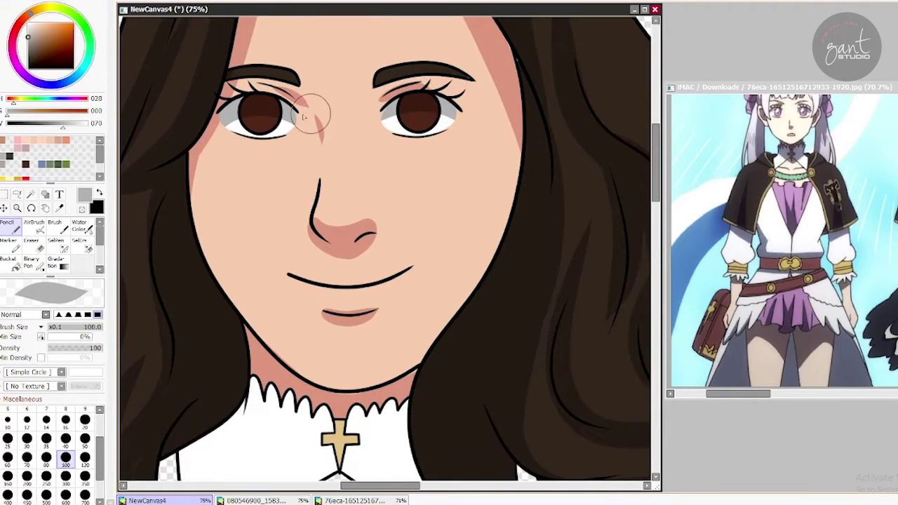
- Select both irises, paint dark pupils inside them with the dark grey Pencil, clear the selection, and lighten the lower part of each iris
key("w")
key("n")
left_click_drag(420, 113, 260, 113)
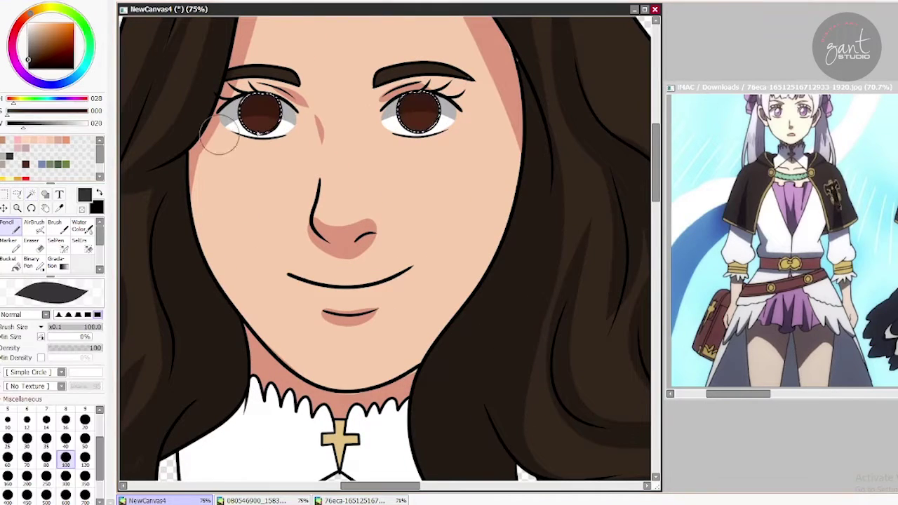
left_click(418, 113)
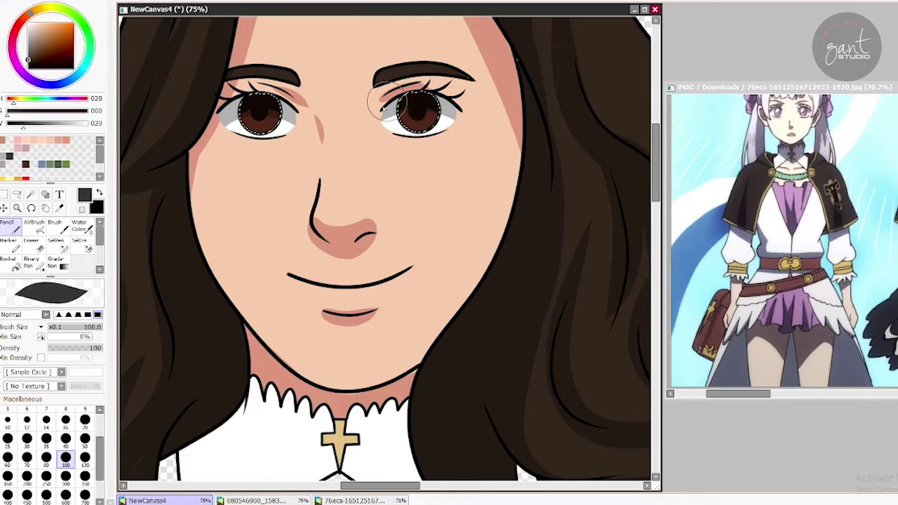
key("ctrl+d")
key("ctrl+minus")
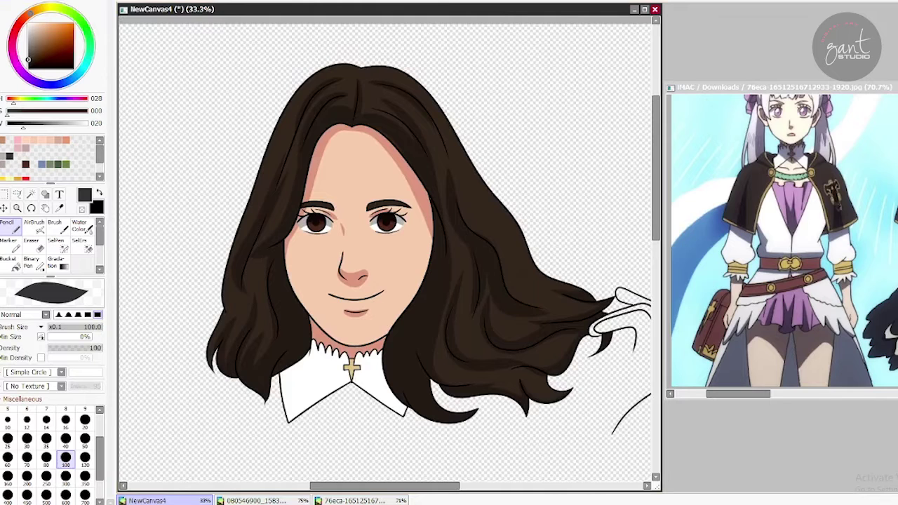
key("ctrl+plus")
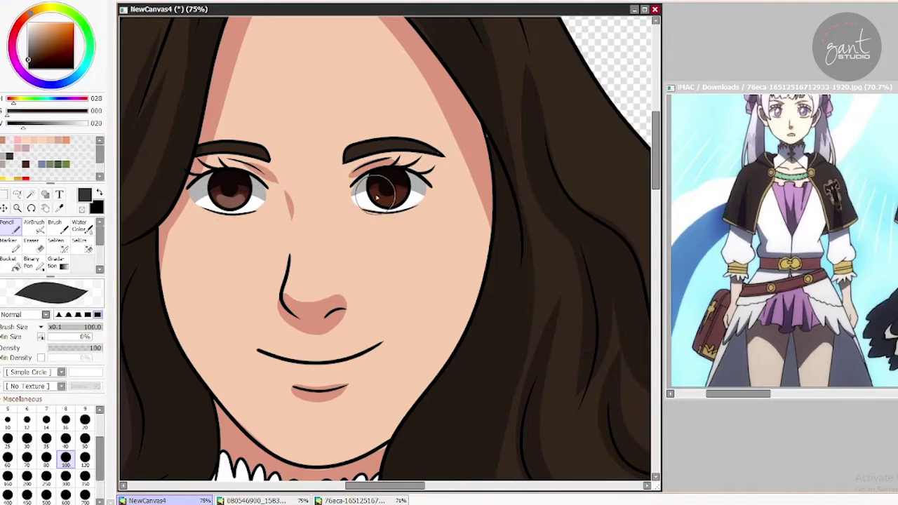
- Paint thin tapered highlight strokes with the dark grey Pencil along the outer hair on the picture's left side, redoing the first stroke
left_click_drag(190, 75, 361, 195)
left_click_drag(328, 88, 252, 284)
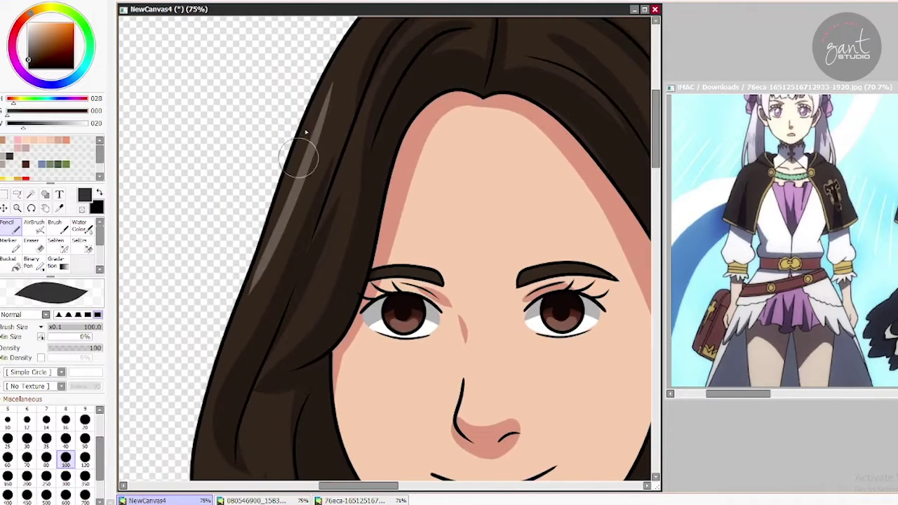
key("ctrl+z")
left_click_drag(341, 167, 337, 220)
left_click_drag(331, 111, 225, 351)
left_click_drag(305, 200, 268, 288)
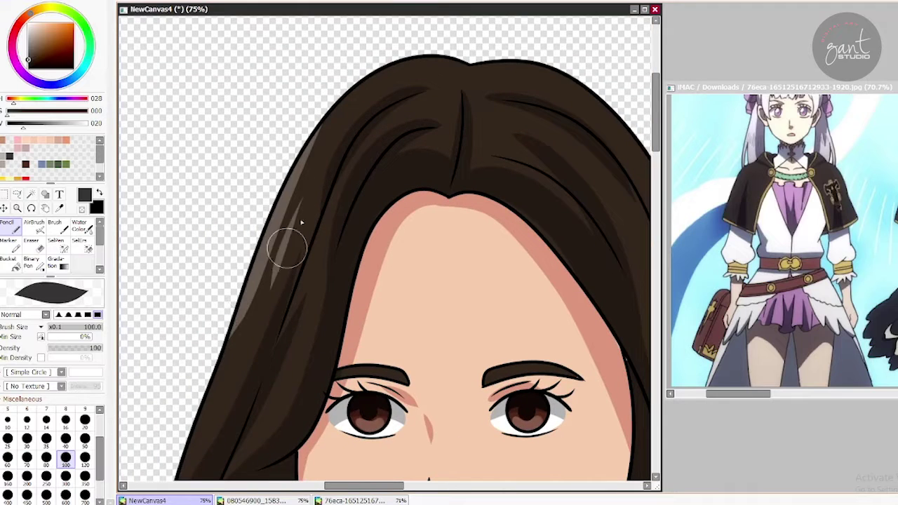
- Add tapered highlight strokes to the hair on the picture's right side and to the wavy lower locks on both sides
mouse_move(301, 223)
left_mouse_down()
mouse_move(321, 125)
mouse_move(345, 145)
mouse_move(257, 184)
mouse_move(275, 149)
mouse_move(337, 245)
mouse_move(355, 192)
mouse_move(393, 243)
left_mouse_up()
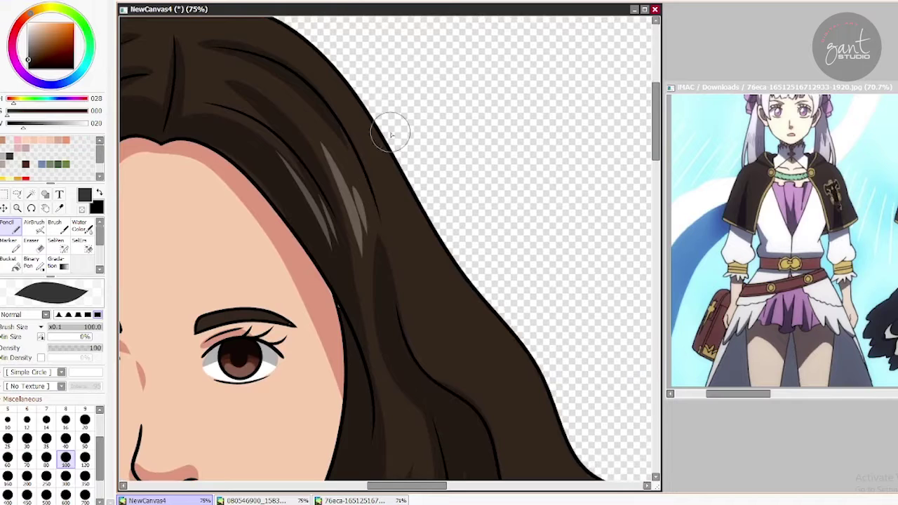
mouse_move(390, 133)
left_mouse_down()
mouse_move(420, 191)
mouse_move(350, 89)
mouse_move(468, 270)
mouse_move(367, 135)
mouse_move(424, 238)
left_mouse_up()
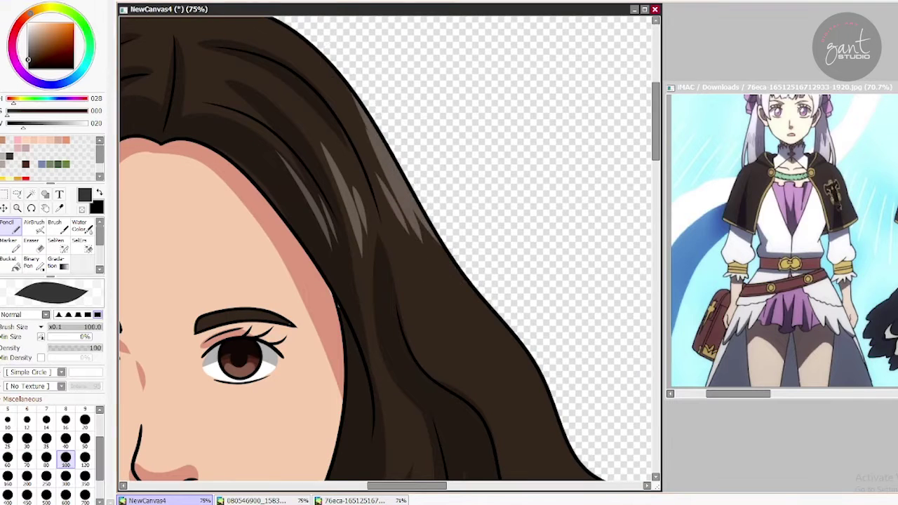
key("minus")
key("minus")
left_click_drag(463, 327, 471, 247)
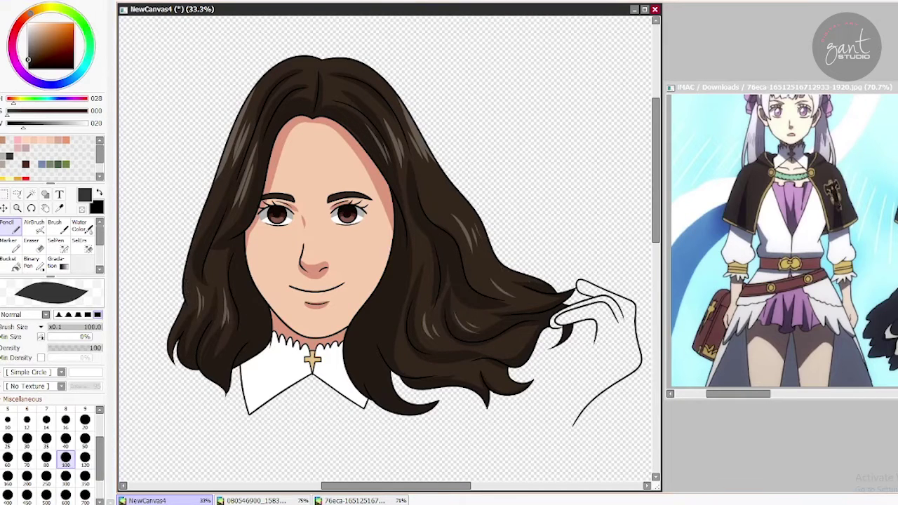
- Place a round white catchlight at the upper right of the pupil in each eye with the Pencil
key("plus")
key("plus")
left_click(237, 215, "alt")
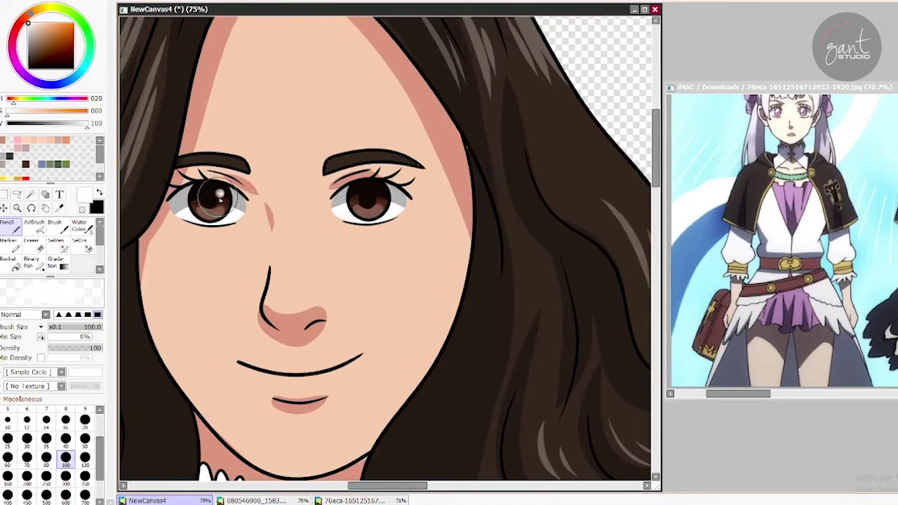
left_click(219, 197)
left_click(378, 196)
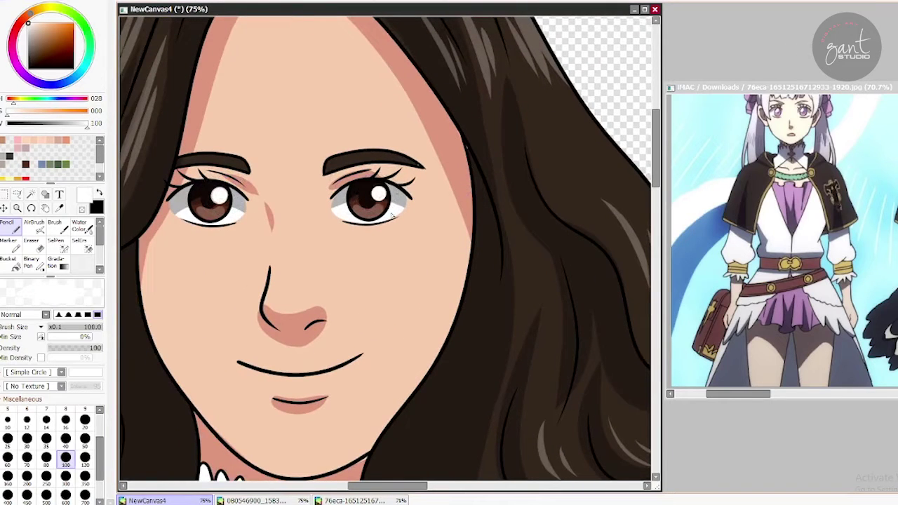
- Mix a muted dark red from the red swatch and paint the upper and lower lips with the Water Color brush at size 30
left_click(28, 177)
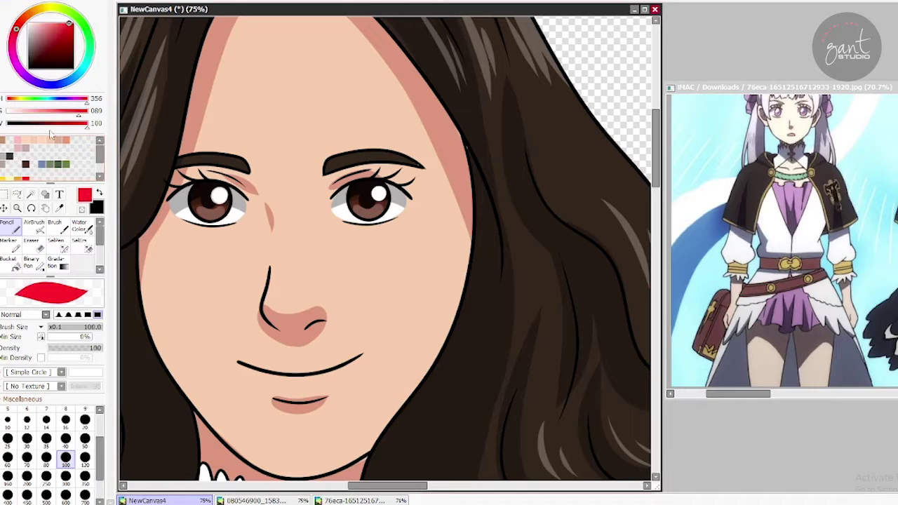
left_click_drag(50, 112, 45, 118)
left_click(79, 226)
mouse_move(251, 367)
left_mouse_down()
mouse_move(326, 384)
mouse_move(261, 371)
left_mouse_up()
mouse_move(340, 368)
left_mouse_down()
mouse_move(243, 367)
mouse_move(335, 368)
mouse_move(280, 378)
mouse_move(254, 369)
mouse_move(313, 379)
mouse_move(259, 371)
mouse_move(341, 370)
mouse_move(350, 361)
mouse_move(292, 391)
mouse_move(321, 393)
left_mouse_up()
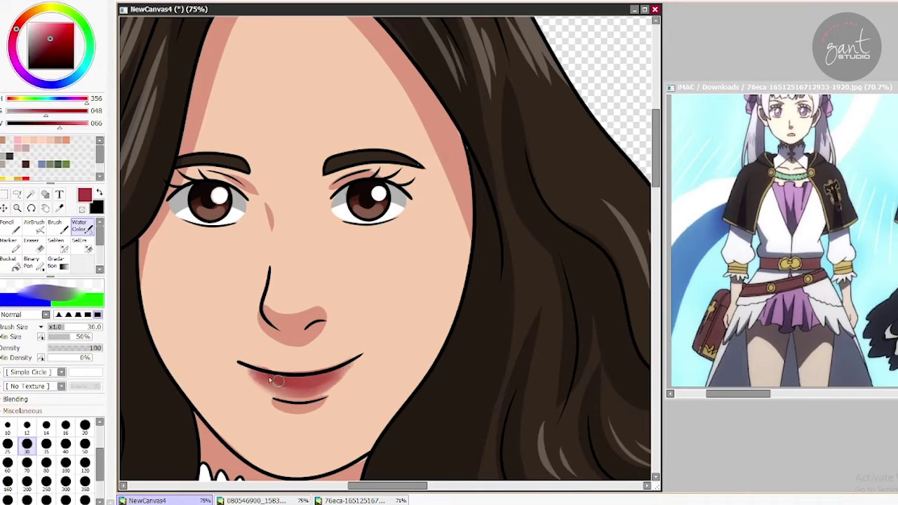
left_click_drag(340, 372, 261, 377)
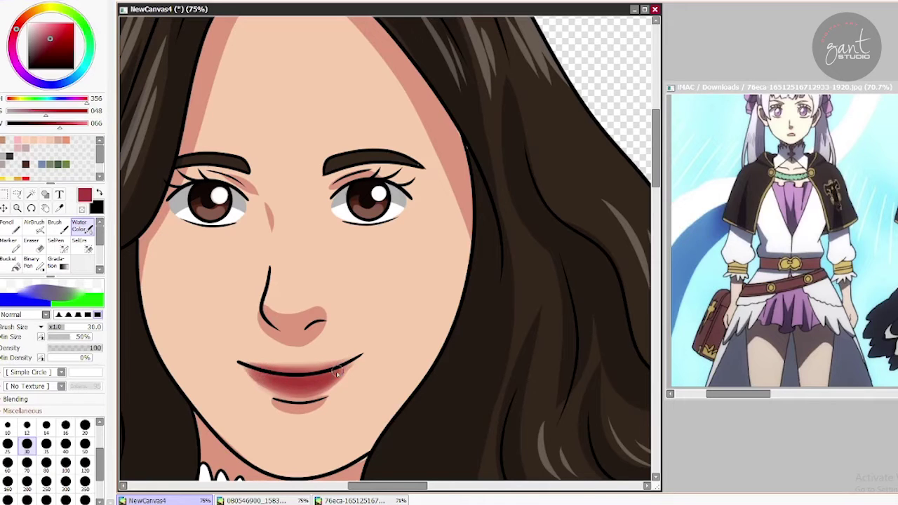
scroll(337, 374, "down", 4)
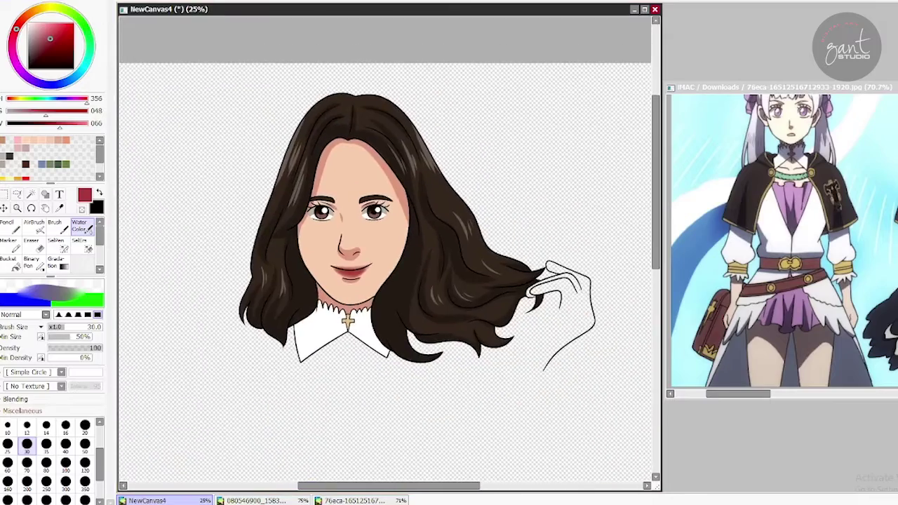